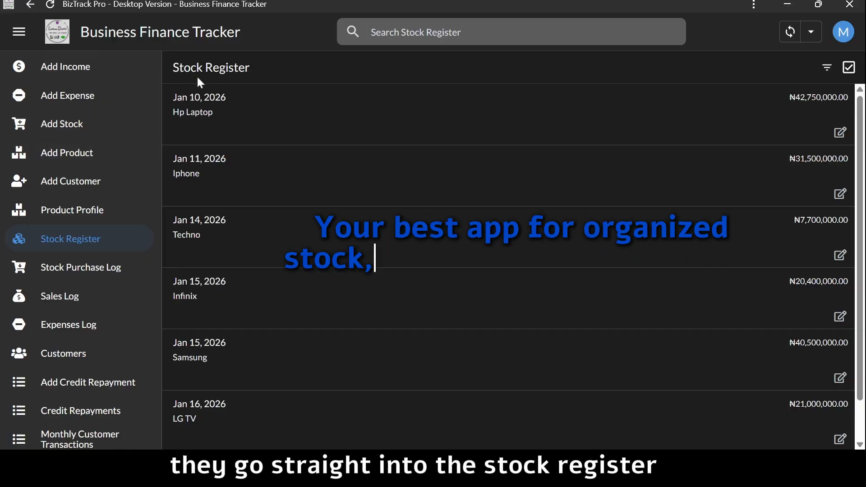
Review the stock register details of the Hp Laptop, Iphone and Techno entries.
left_click(247, 118)
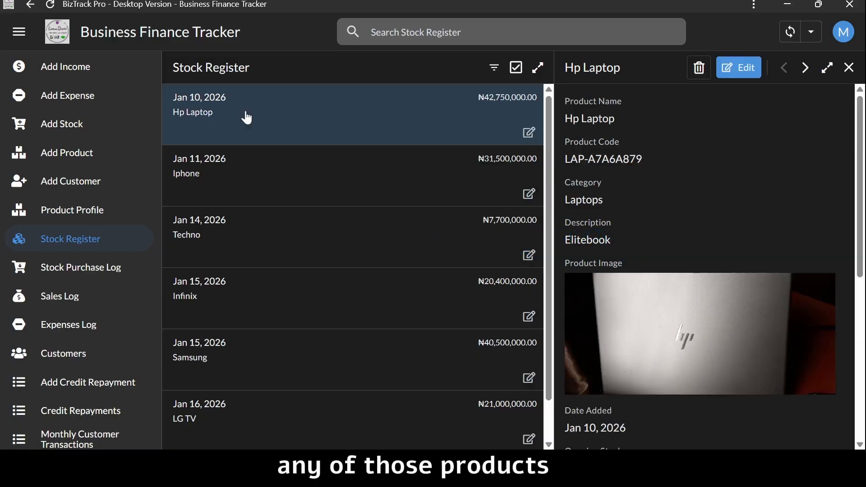
left_click(207, 178)
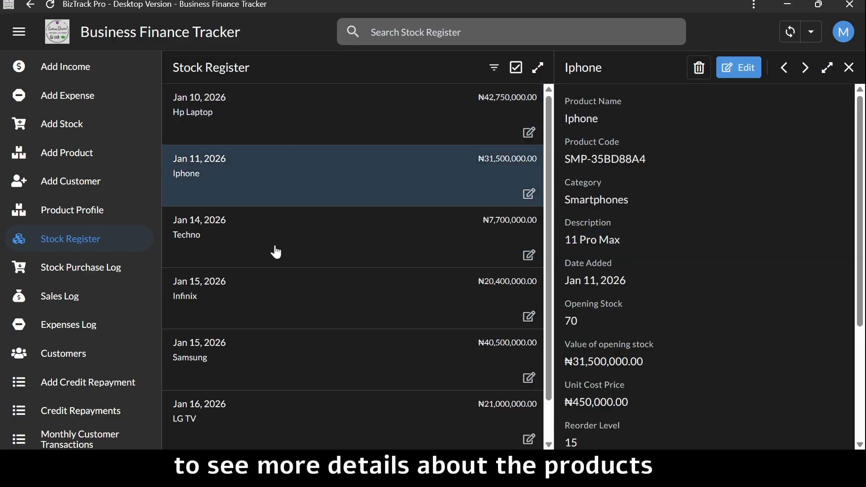
left_click(279, 252)
scroll(635, 280, "down", 5)
scroll(634, 280, "up", 5)
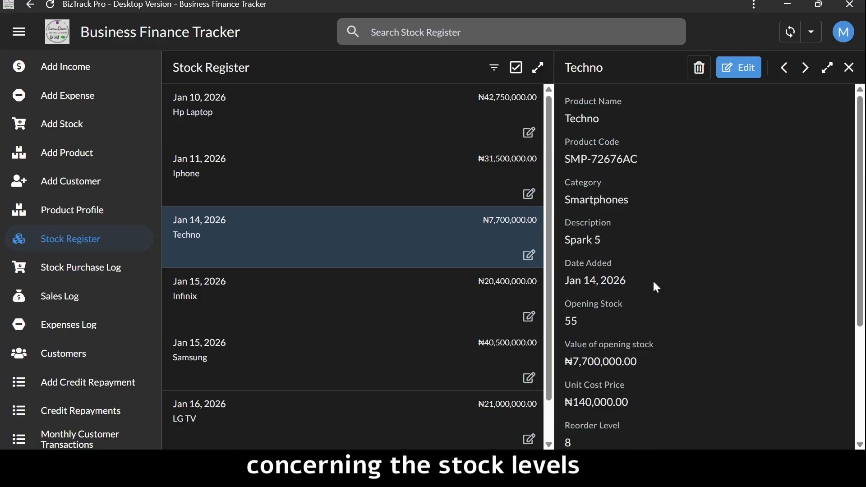
Review the Hp Laptop's product profile, including its cost price, selling price and stock fields.
left_click(69, 216)
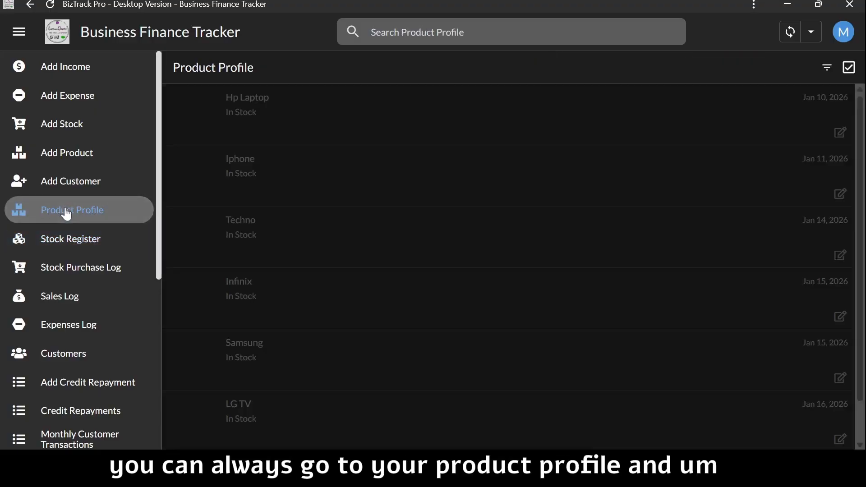
left_click(250, 118)
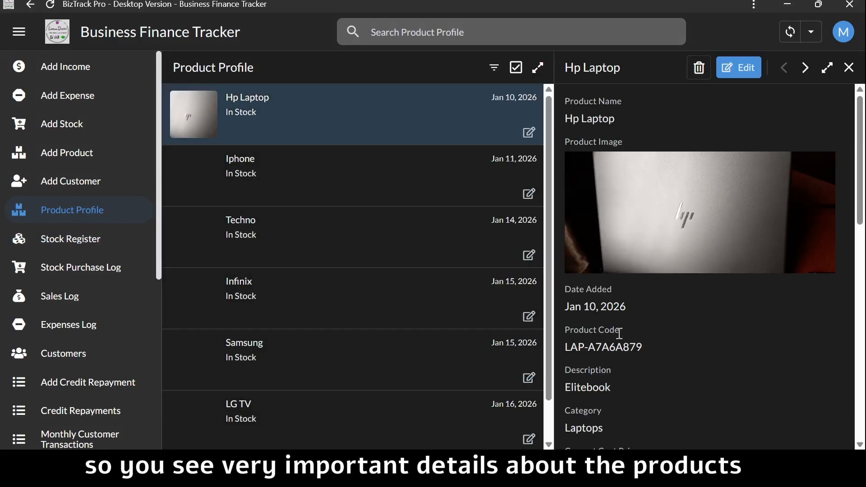
scroll(619, 332, "down", 3)
scroll(622, 339, "down", 3)
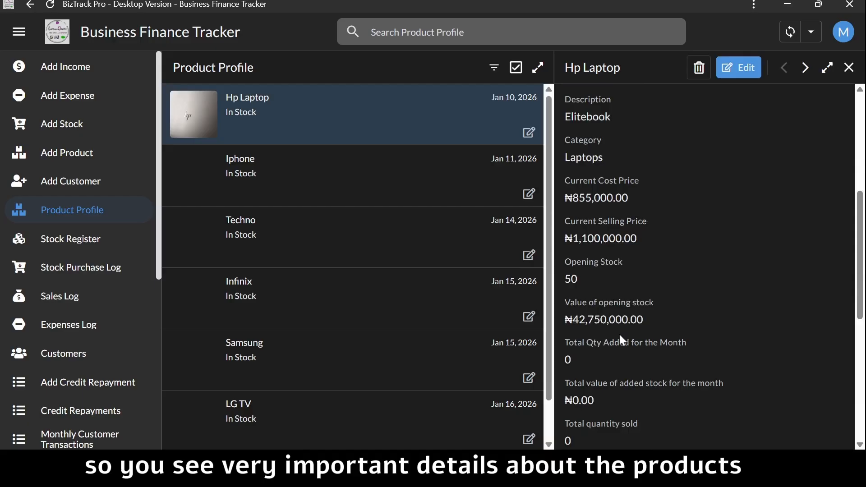
scroll(620, 335, "up", 2)
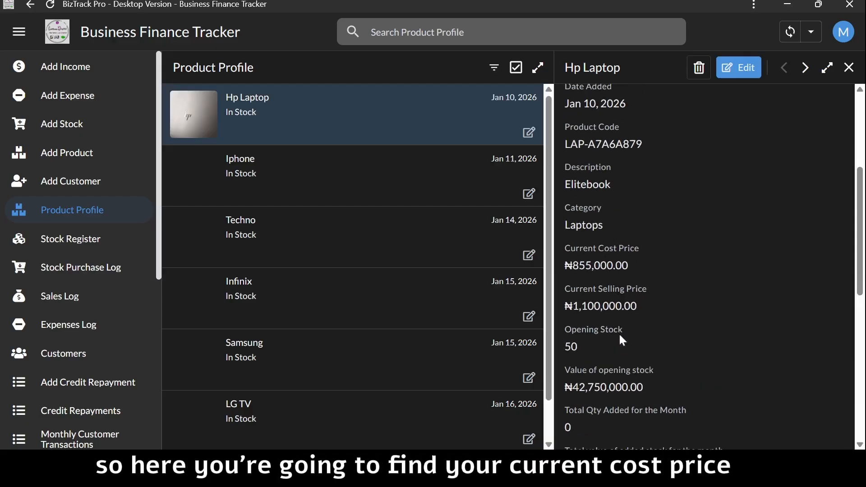
scroll(620, 335, "down", 2)
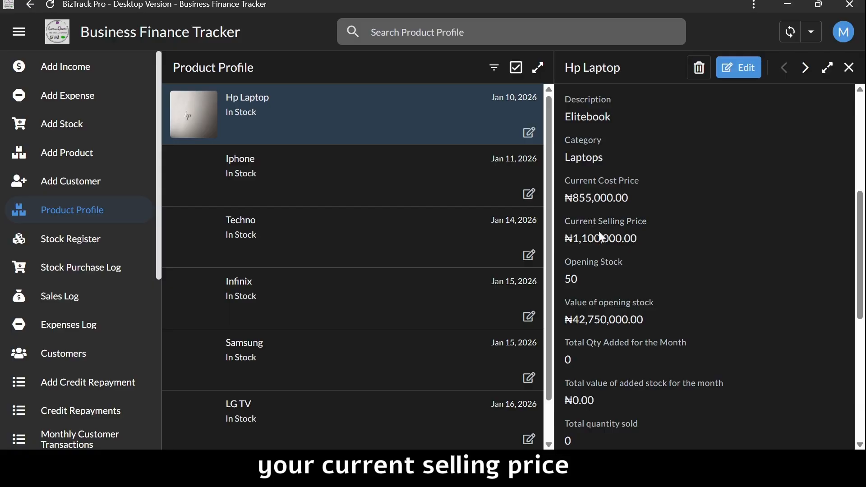
scroll(578, 305, "down", 8)
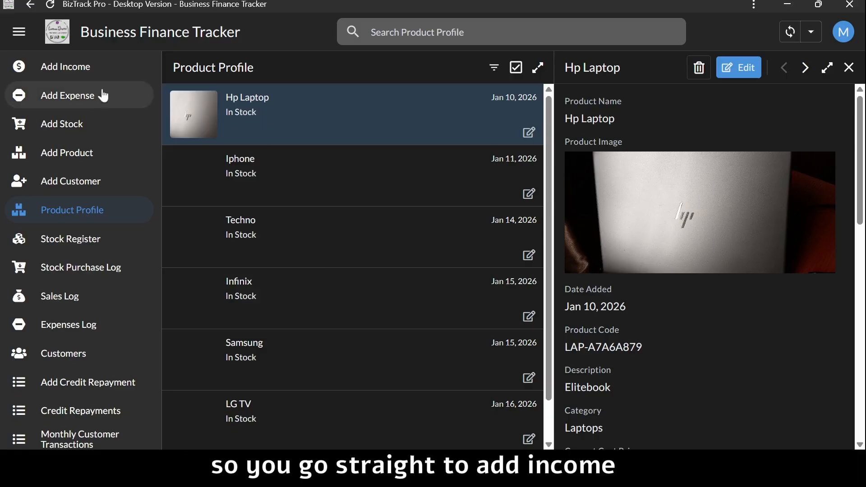
Start a new income entry dated 18/01/2026 with the income category Sales.
left_click(76, 74)
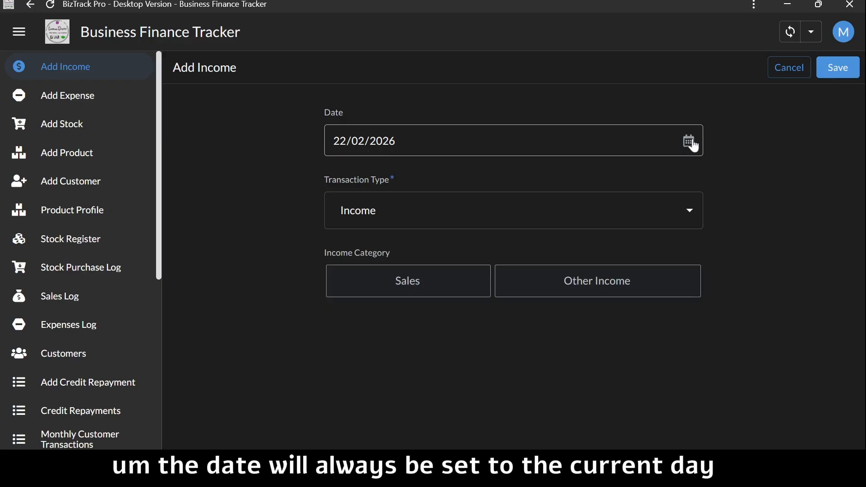
left_click(433, 173)
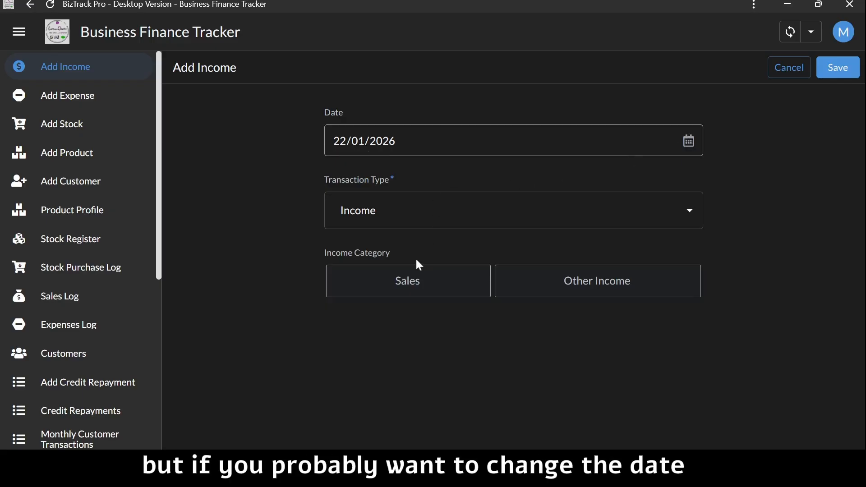
left_click(455, 252)
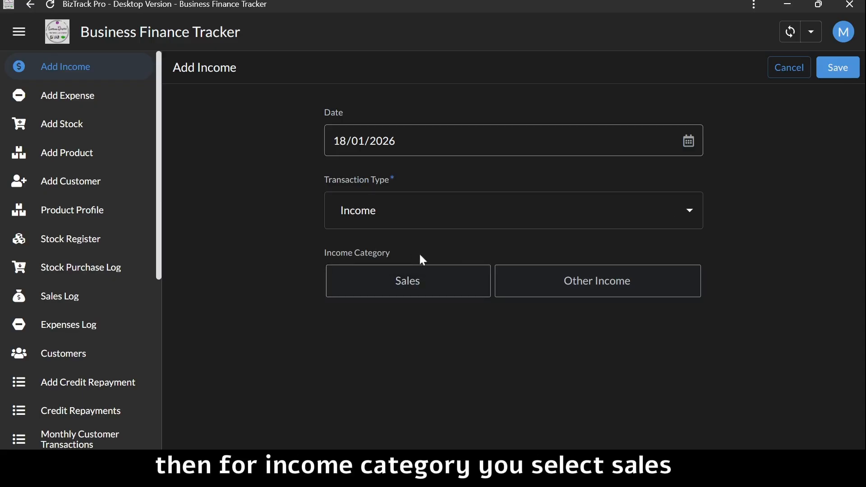
left_click(413, 287)
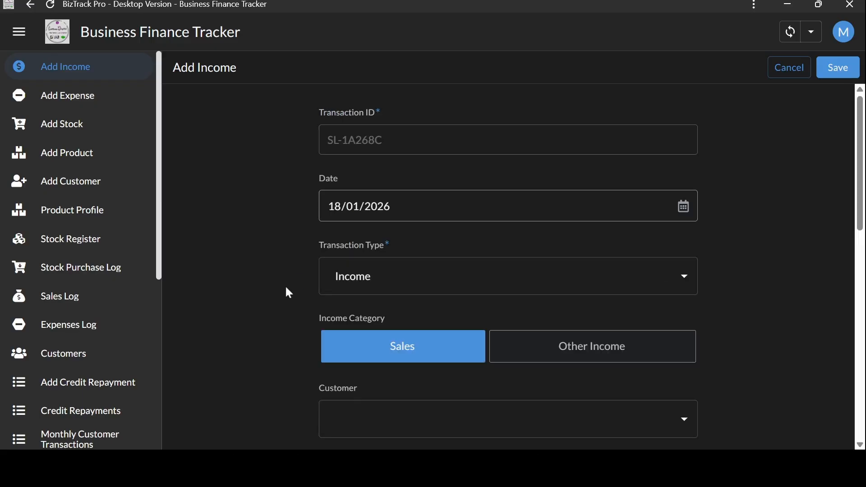
Choose Latuist Ventures as the customer and Hp Laptop as the product sold.
scroll(285, 290, "down", 3)
scroll(285, 289, "down", 3)
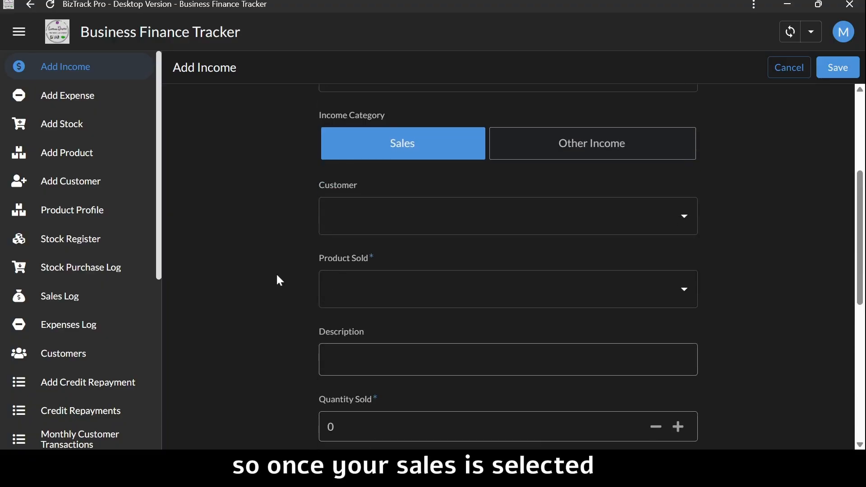
scroll(289, 235, "up", 2)
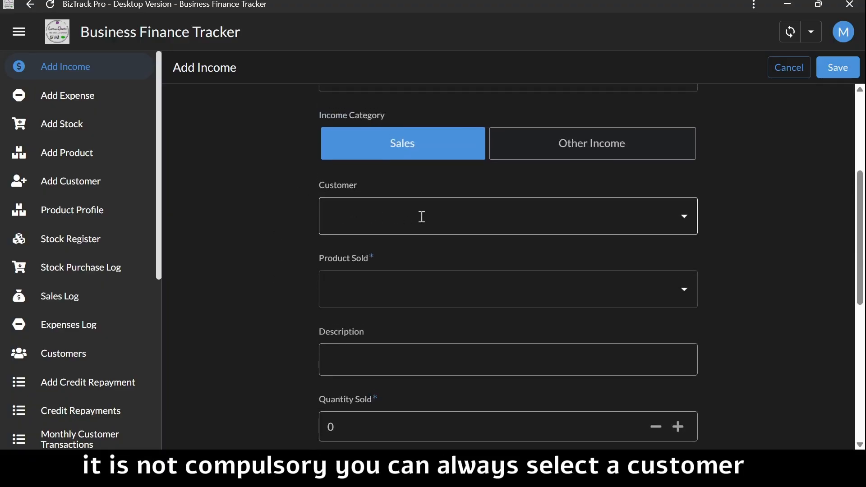
left_click(495, 217)
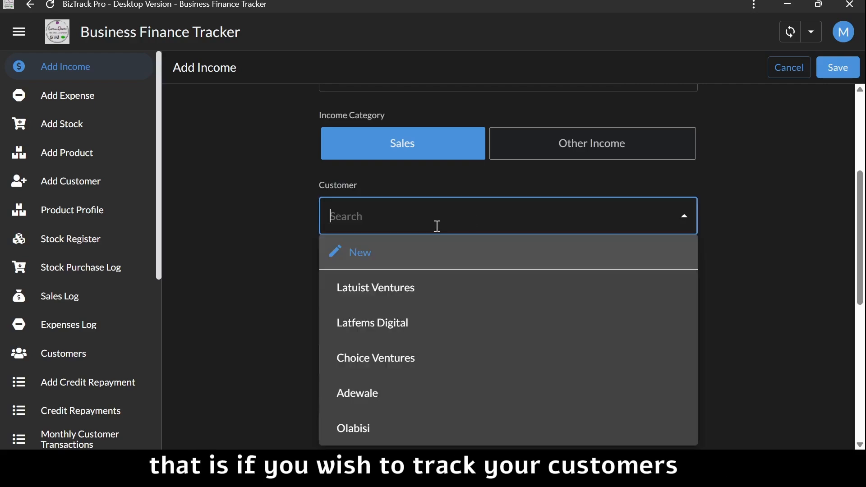
left_click(378, 287)
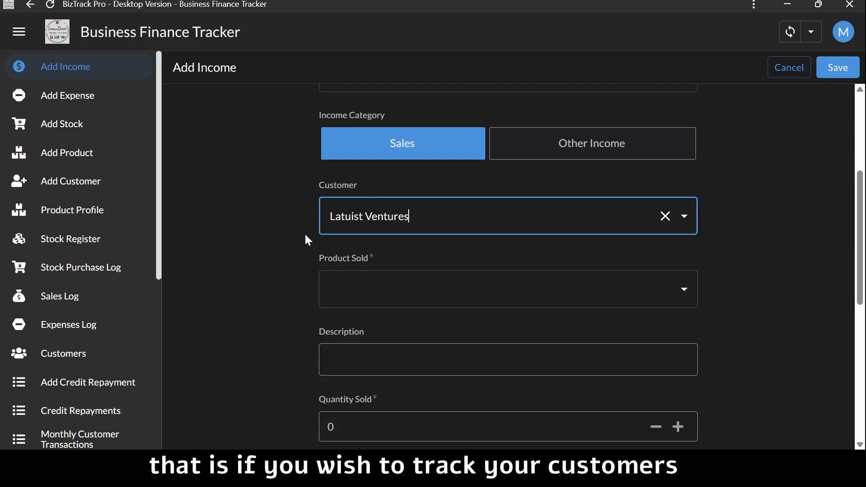
scroll(276, 244, "down", 2)
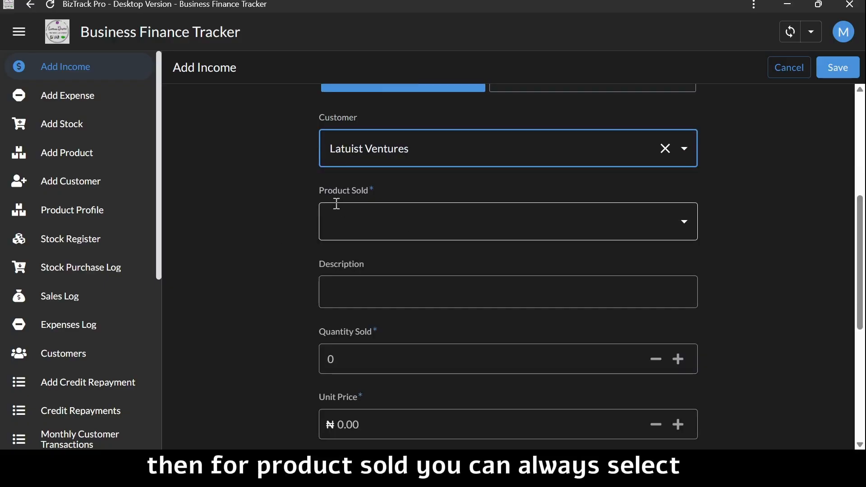
left_click(409, 224)
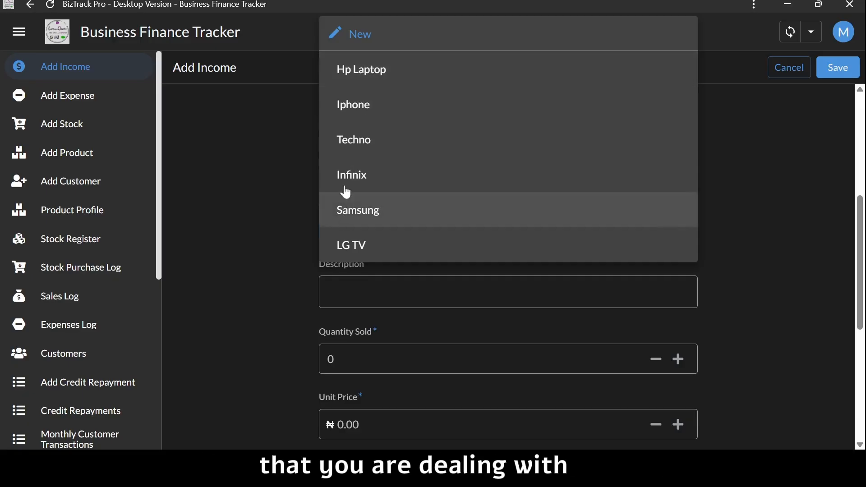
left_click(373, 69)
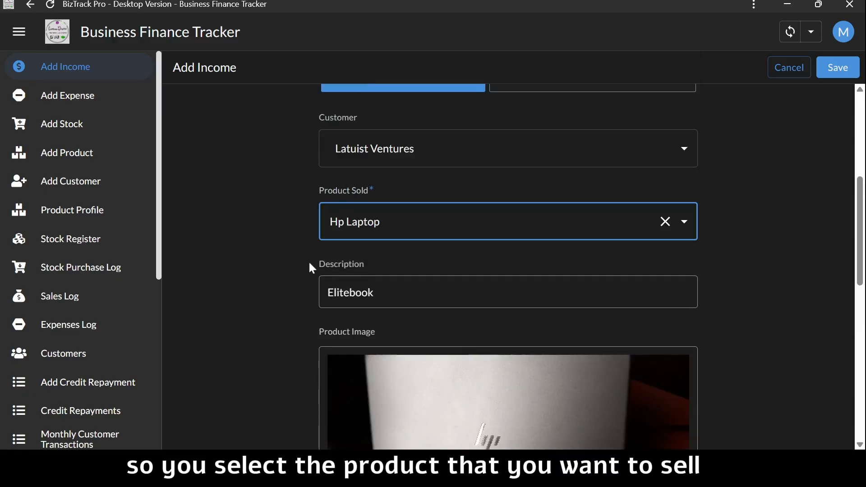
Set the quantity sold to 11 for the Hp Laptop sale.
scroll(305, 270, "down", 2)
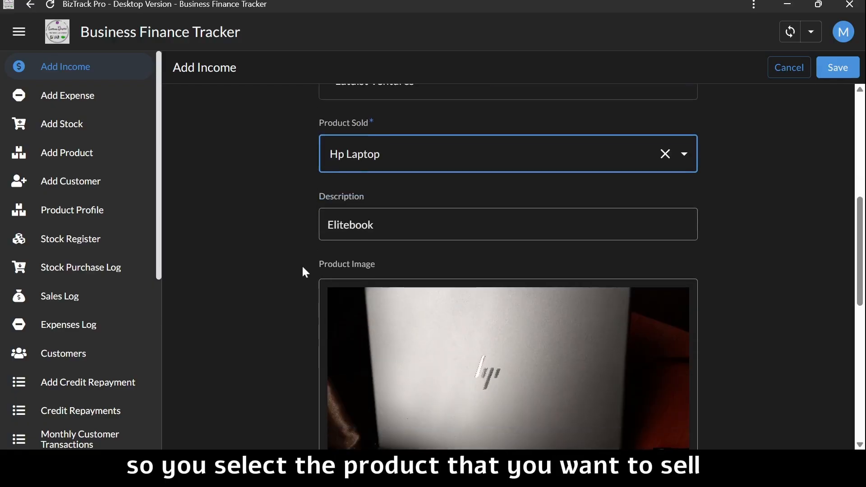
scroll(303, 267, "down", 2)
scroll(302, 268, "up", 2)
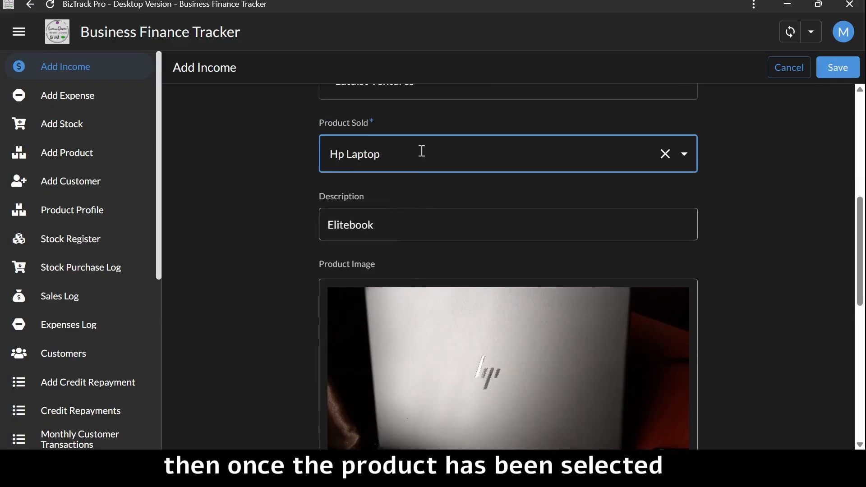
scroll(374, 181, "down", 2)
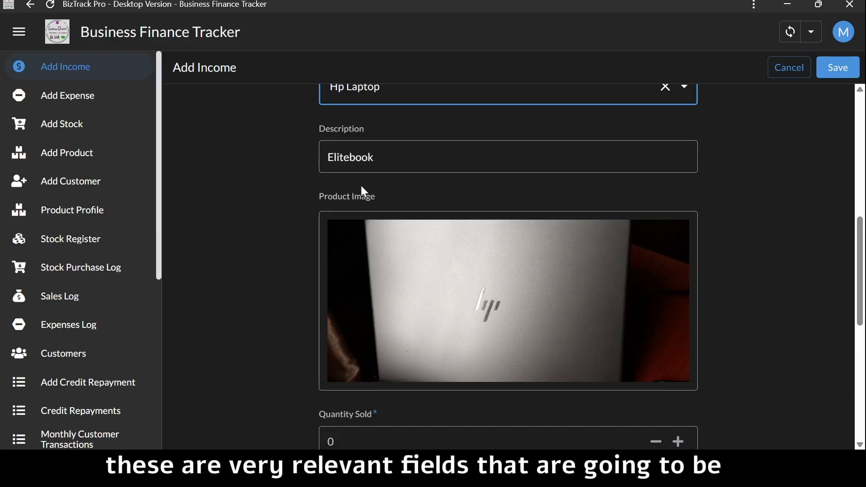
scroll(297, 298, "down", 1)
scroll(295, 307, "down", 5)
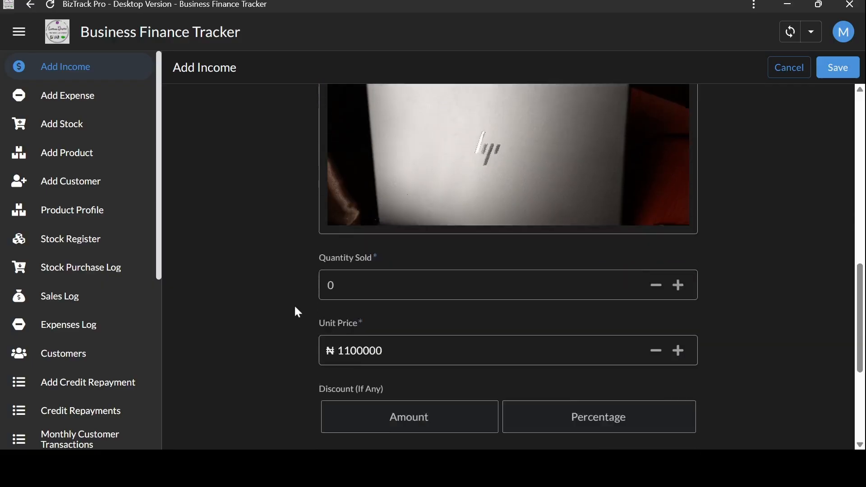
left_click(353, 239)
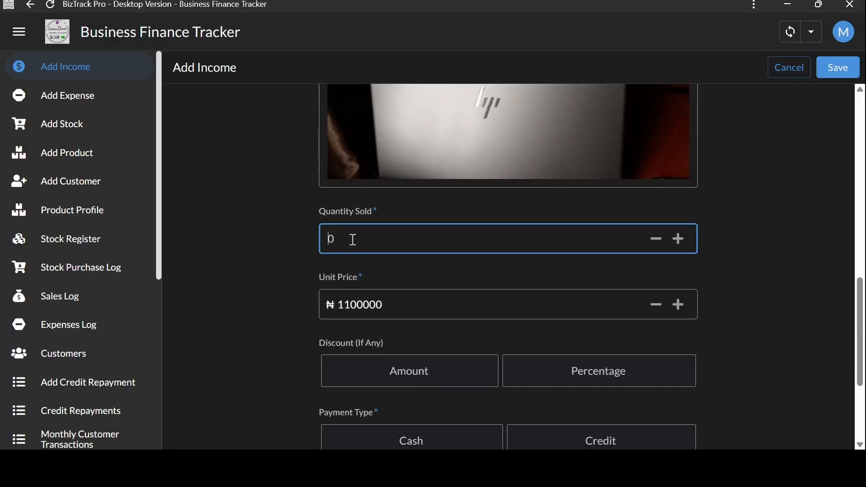
type("11")
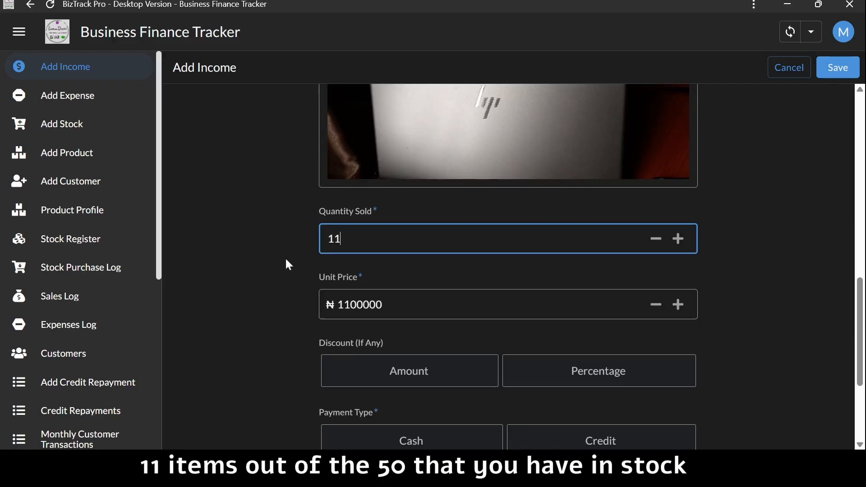
Change the unit price of the Hp Laptop sale to ₦1200000.
scroll(287, 276, "down", 3)
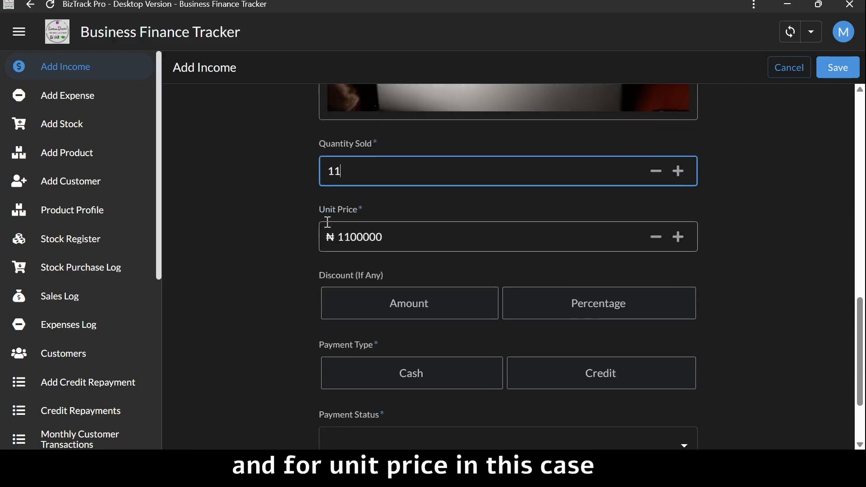
left_click(395, 236)
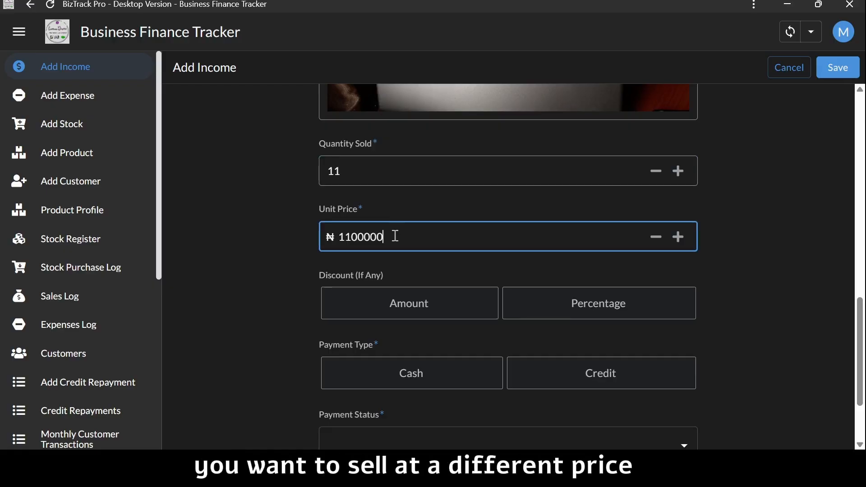
key("BackSpace")
key("BackSpace")
key("BackSpace")
key("BackSpace")
key("BackSpace")
key("BackSpace")
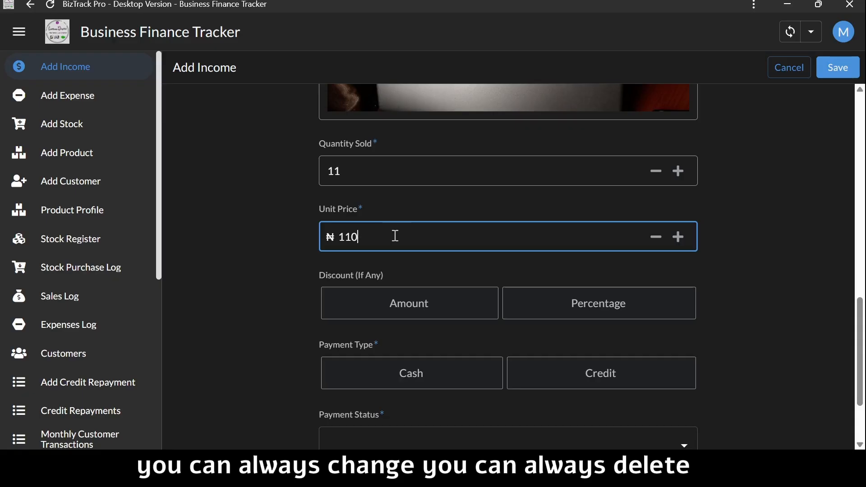
key("BackSpace")
type("11")
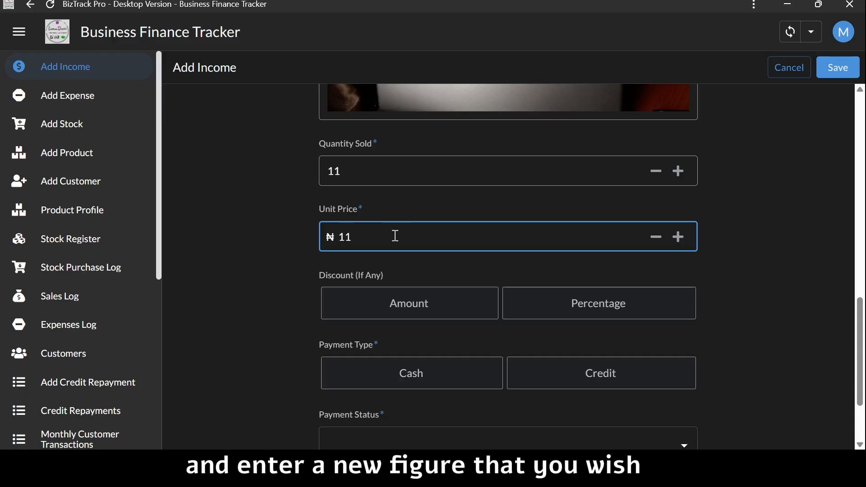
key("BackSpace")
type("200000")
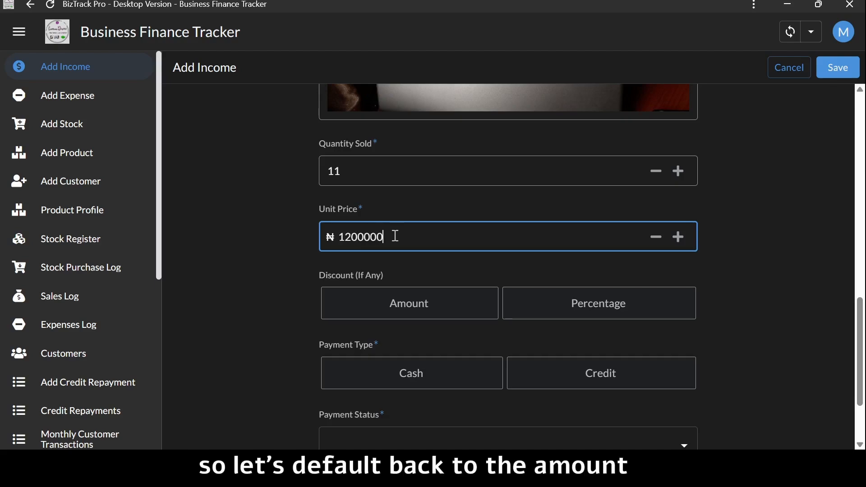
Restore the unit price of the Hp Laptop sale to ₦1100000.
key("BackSpace")
key("BackSpace")
key("BackSpace")
key("BackSpace")
type("10000")
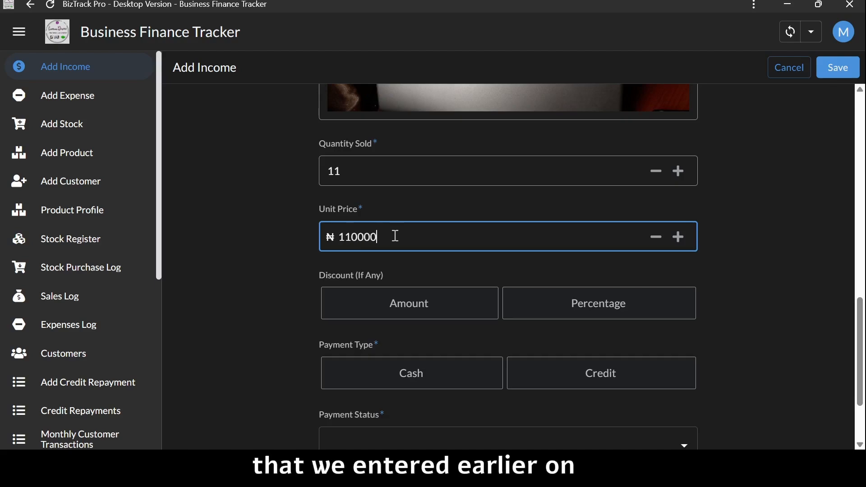
type("0")
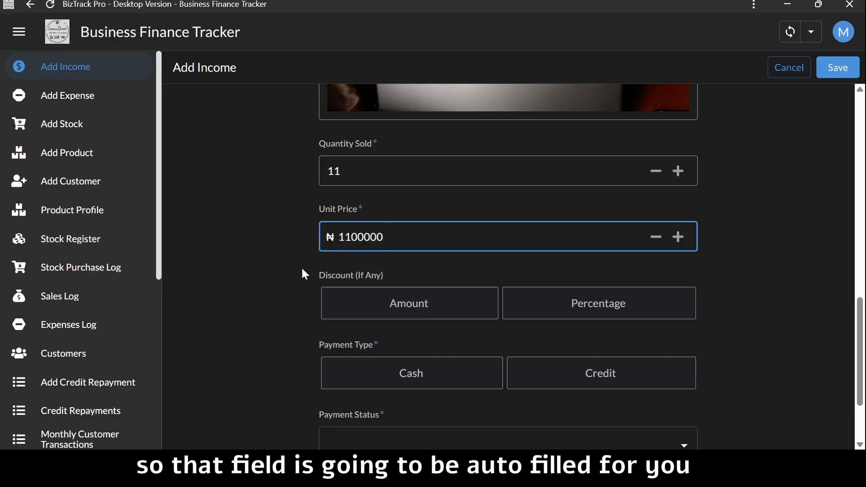
scroll(297, 254, "down", 2)
scroll(295, 251, "up", 2)
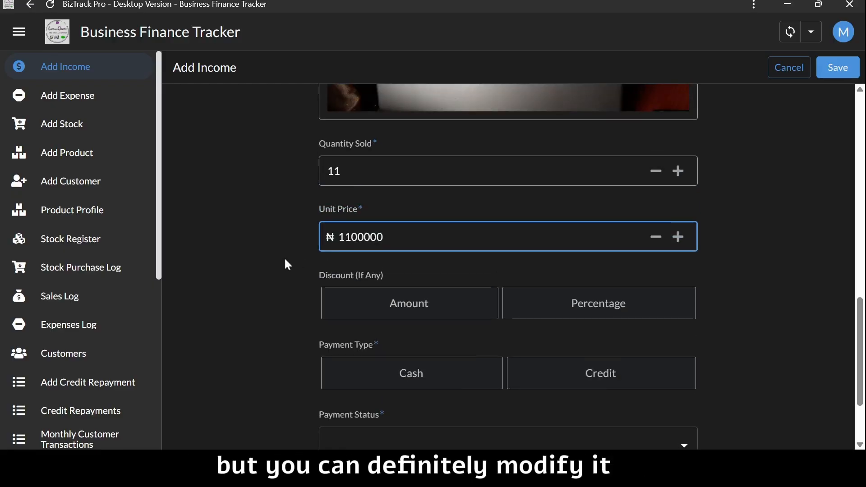
scroll(294, 291, "down", 1)
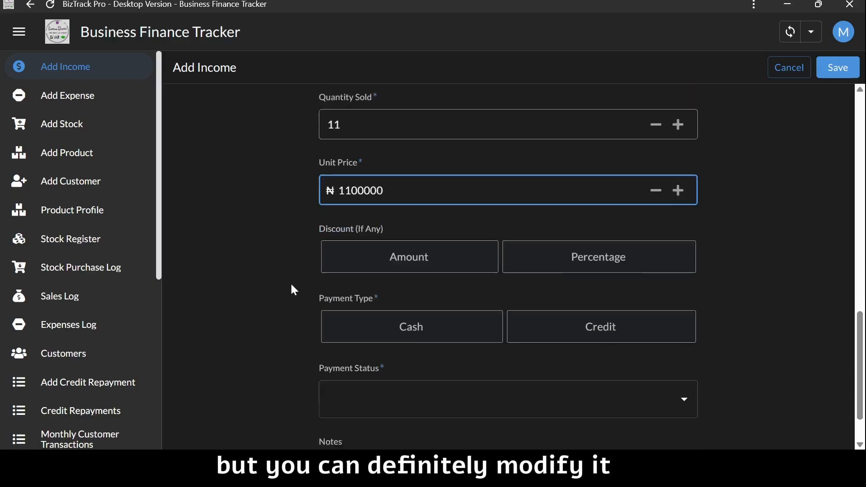
scroll(295, 290, "down", 1)
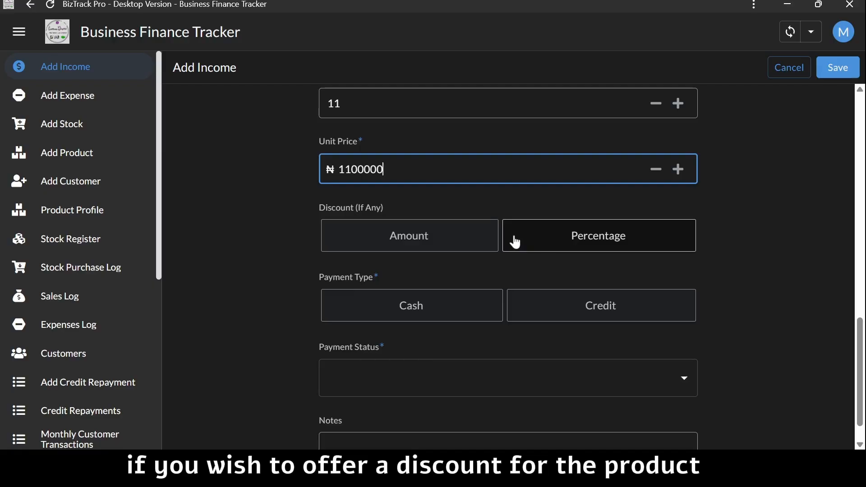
left_click(421, 242)
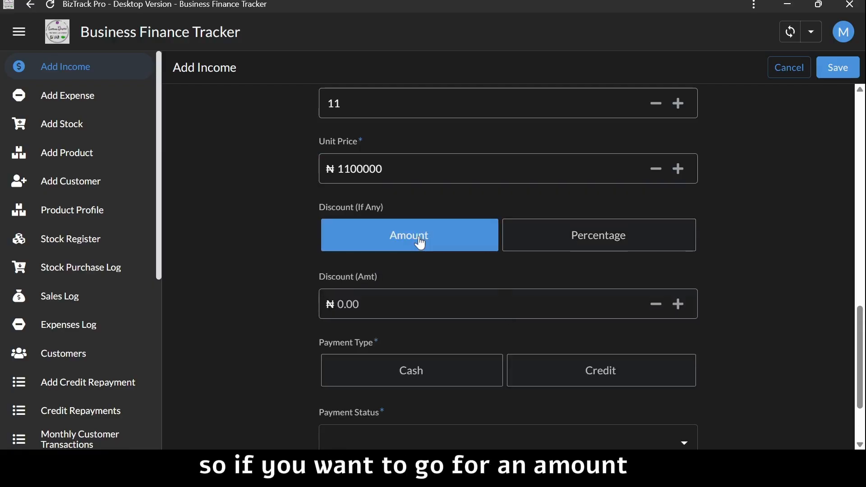
left_click(378, 304)
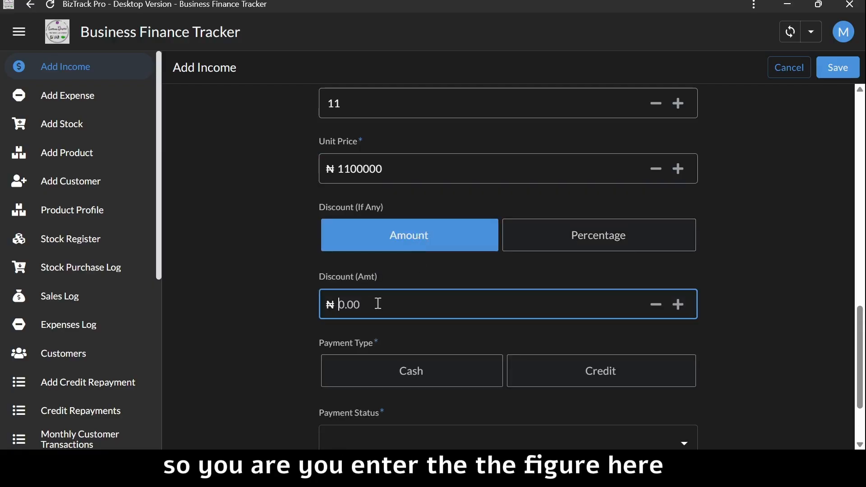
Choose Percentage as the discount type for the Hp Laptop sale without entering a discount value.
left_click(590, 240)
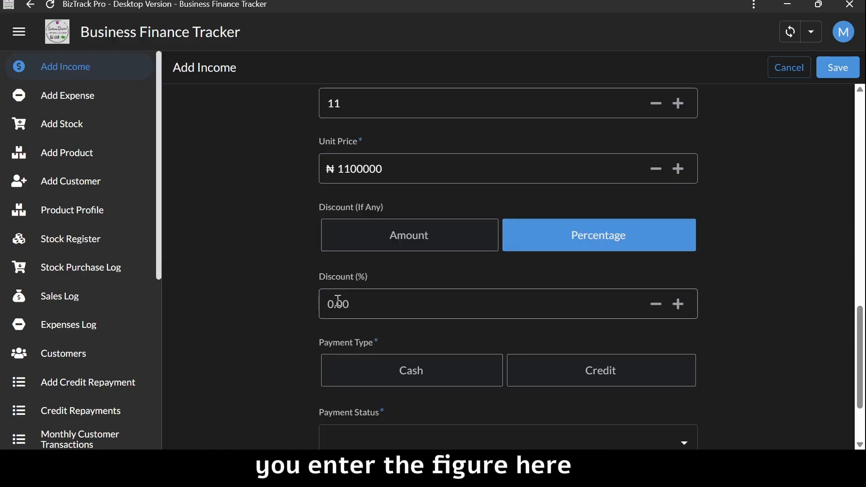
left_click(357, 301)
scroll(306, 324, "down", 2)
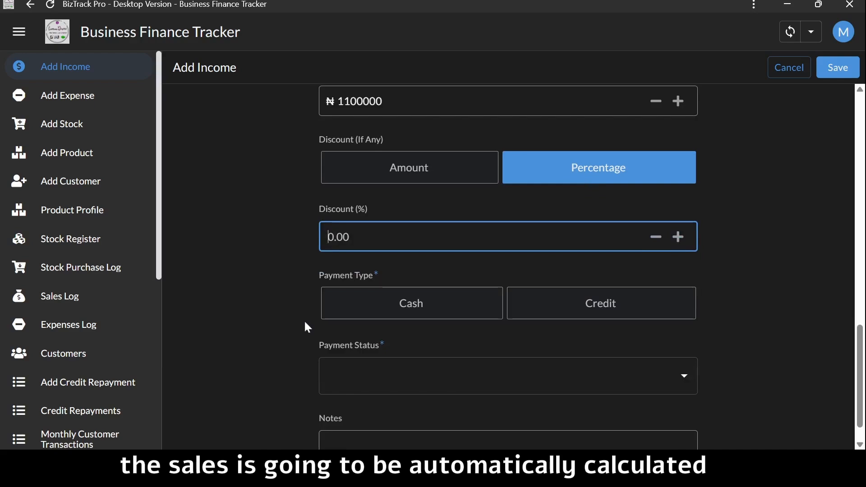
scroll(276, 318, "up", 2)
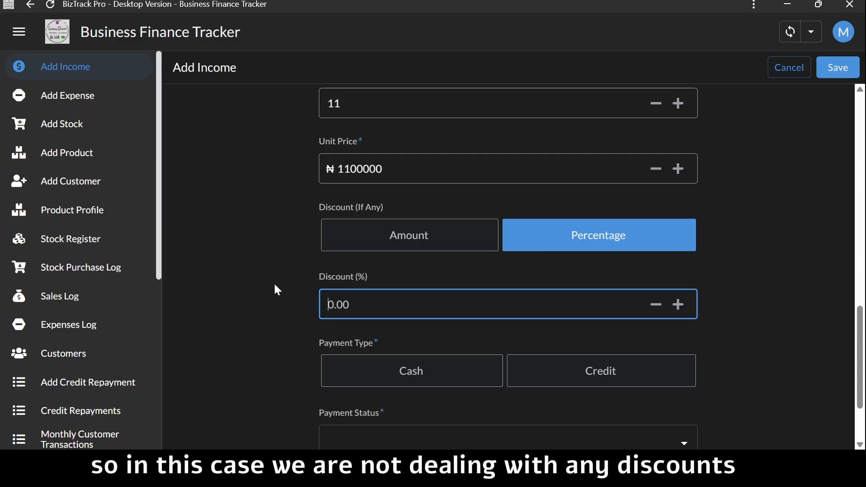
Set the payment type of the Hp Laptop sale to Cash.
scroll(273, 289, "down", 3)
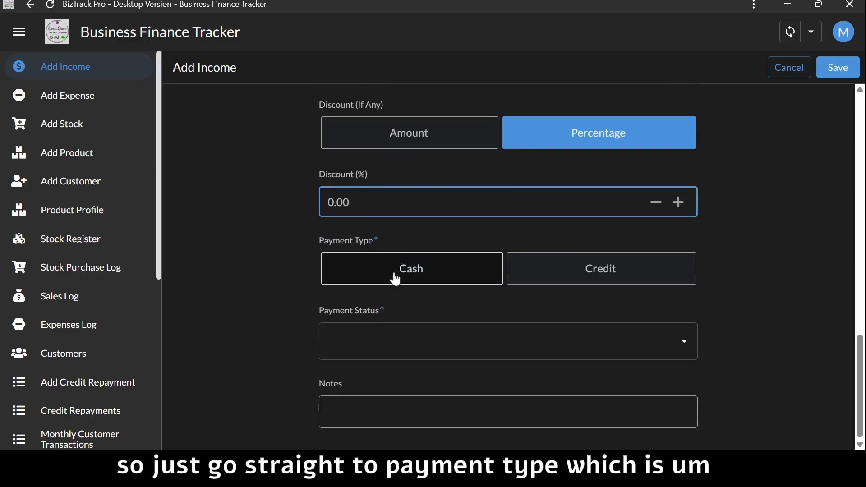
left_click(409, 272)
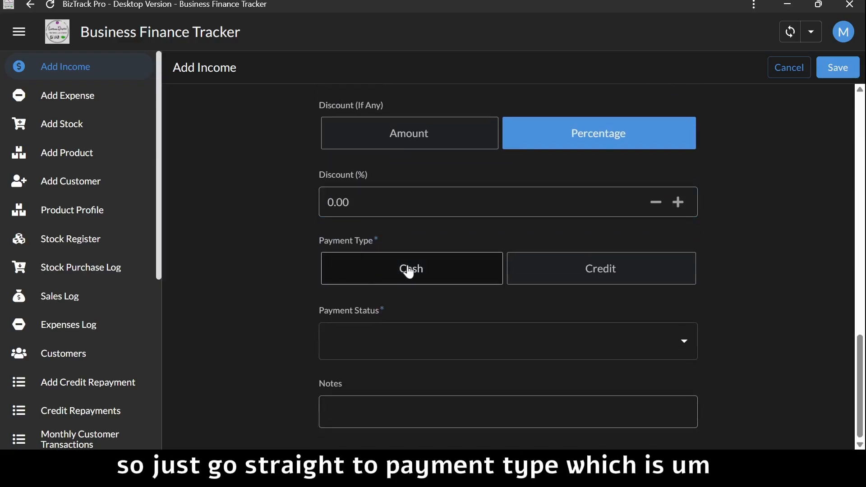
left_click(415, 269)
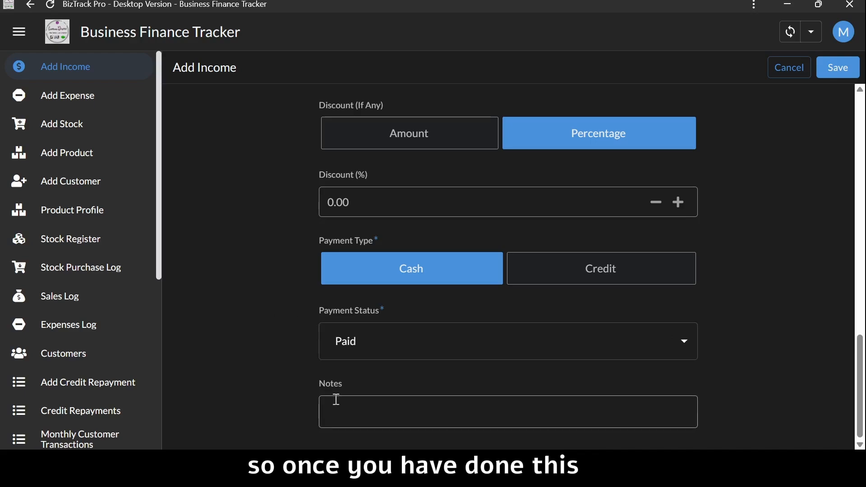
Add the note "Customer paid for the item" to the Hp Laptop sale and save the income entry.
scroll(352, 415, "up", 4)
scroll(353, 415, "down", 4)
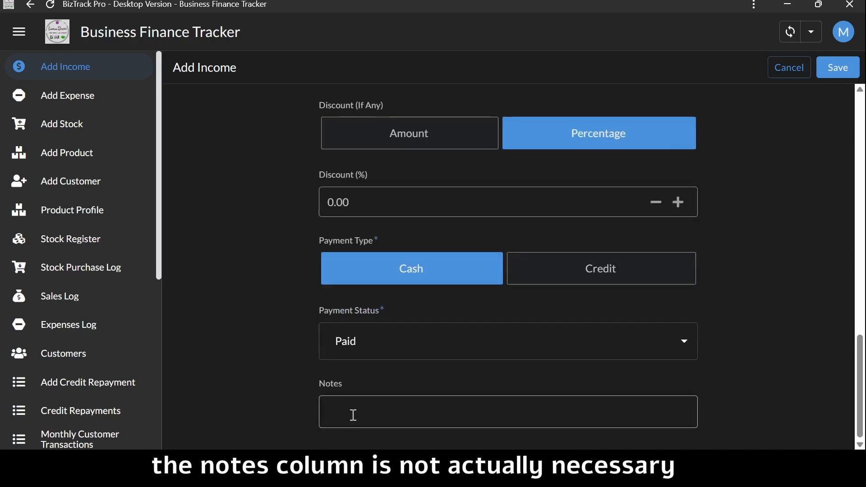
left_click(356, 415)
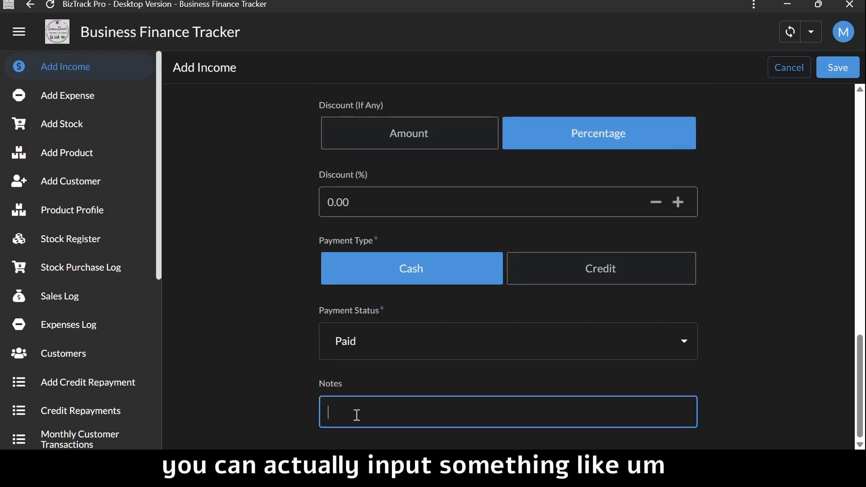
type("Cus")
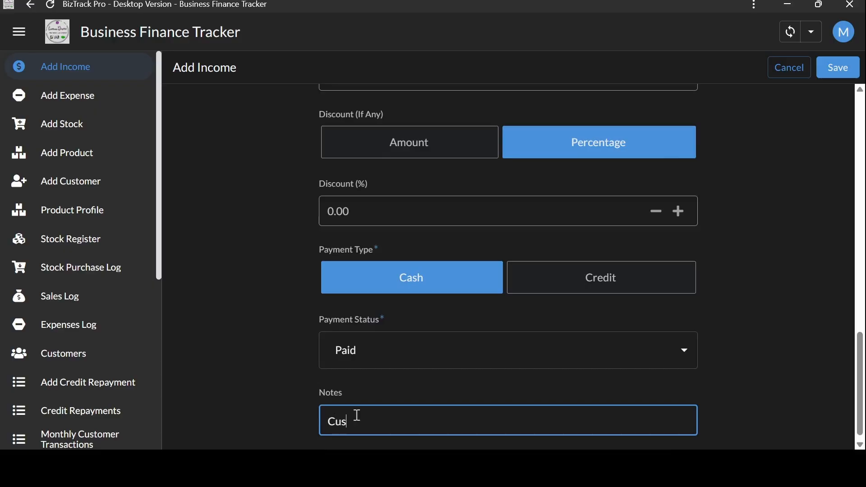
type("tomer pai")
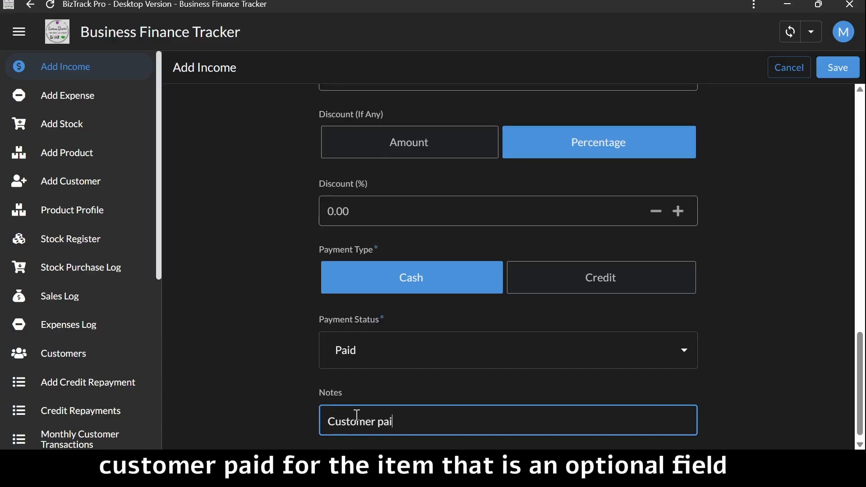
type("d for the item")
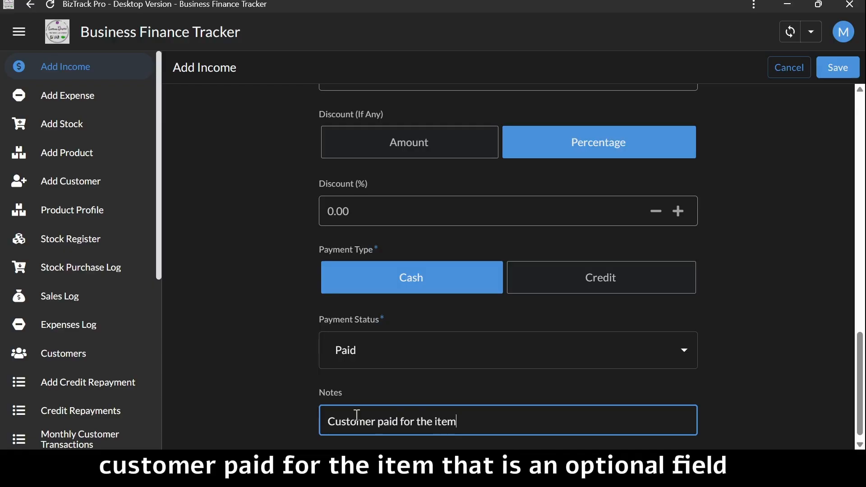
scroll(743, 257, "up", 3)
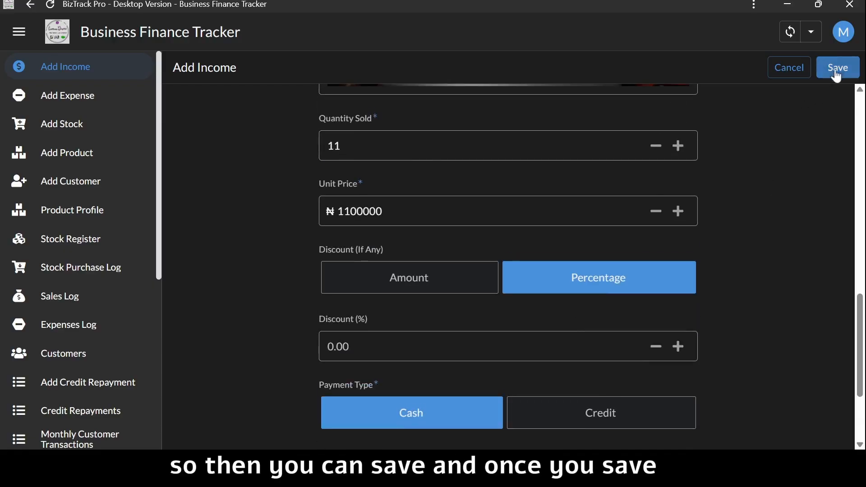
left_click(838, 68)
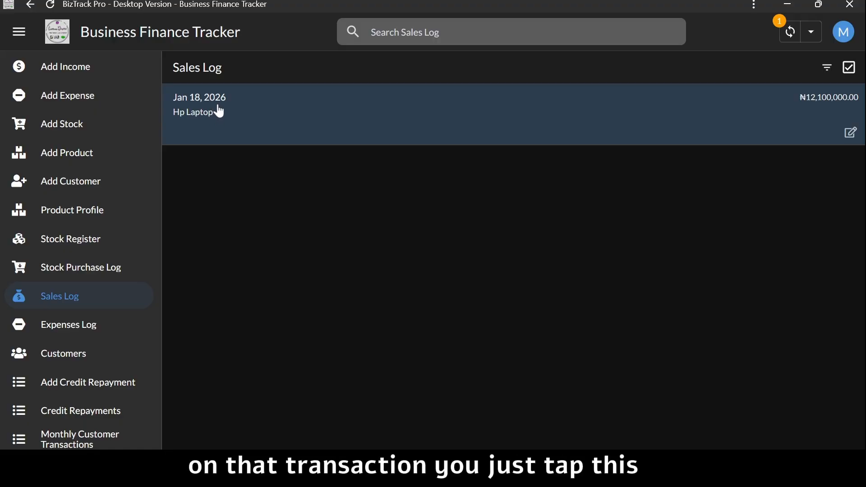
Review the Hp Laptop transaction in the Sales Log, from its sale details to cost of goods, gross and net sale, and profit, and close it.
left_click(220, 112)
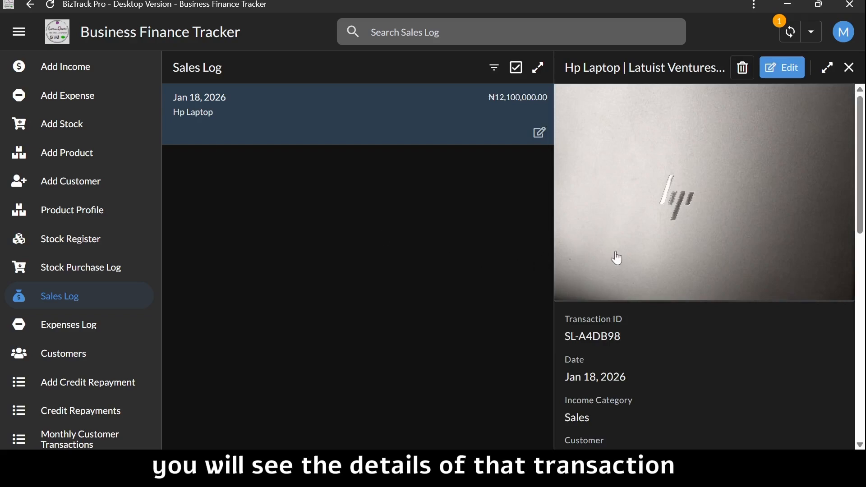
scroll(615, 258, "down", 2)
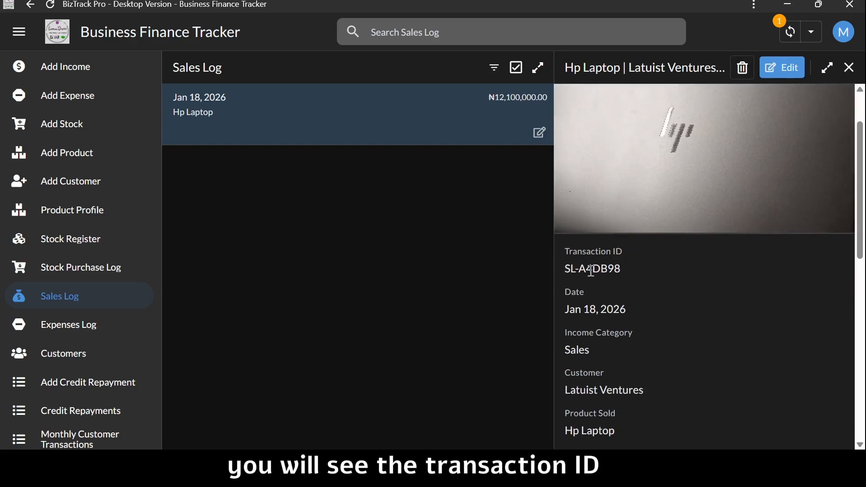
scroll(591, 270, "down", 2)
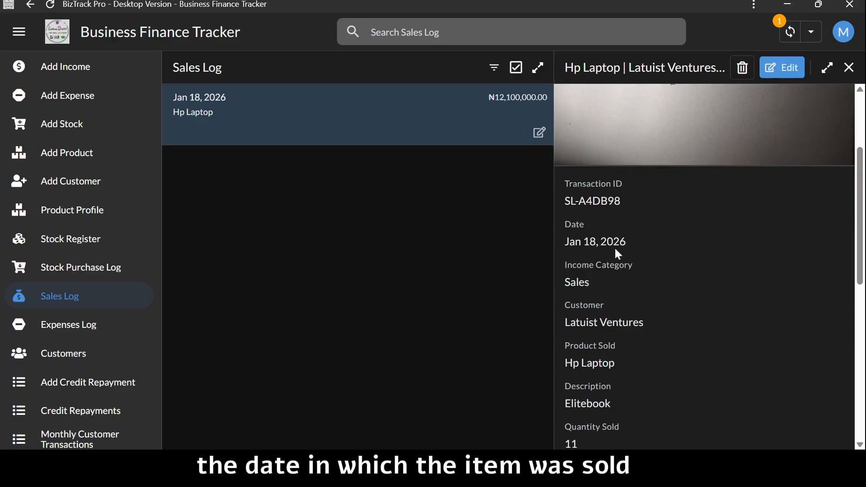
scroll(616, 254, "down", 4)
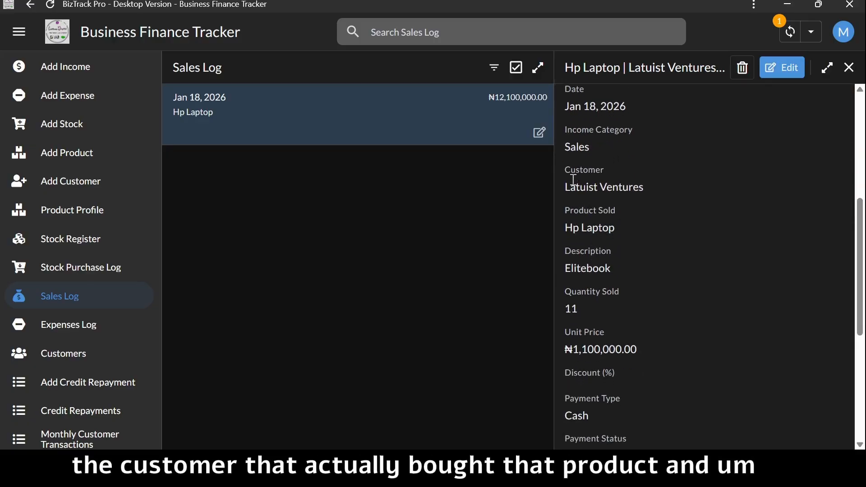
scroll(592, 250, "down", 4)
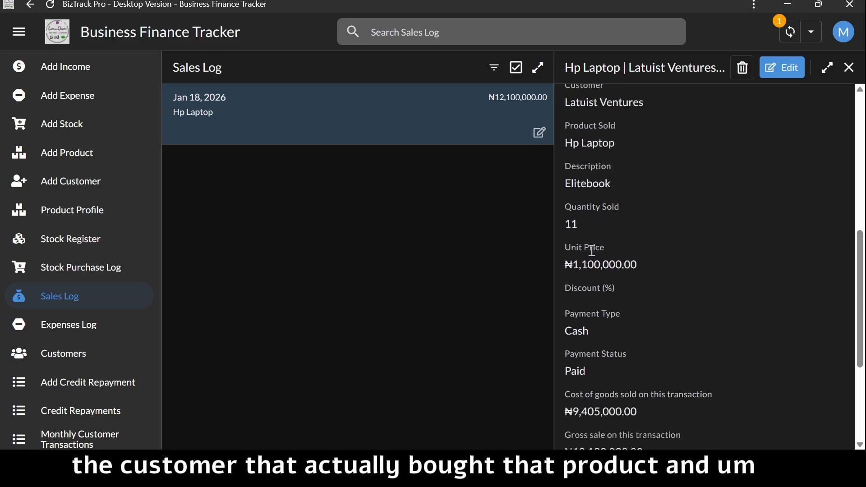
scroll(594, 255, "down", 4)
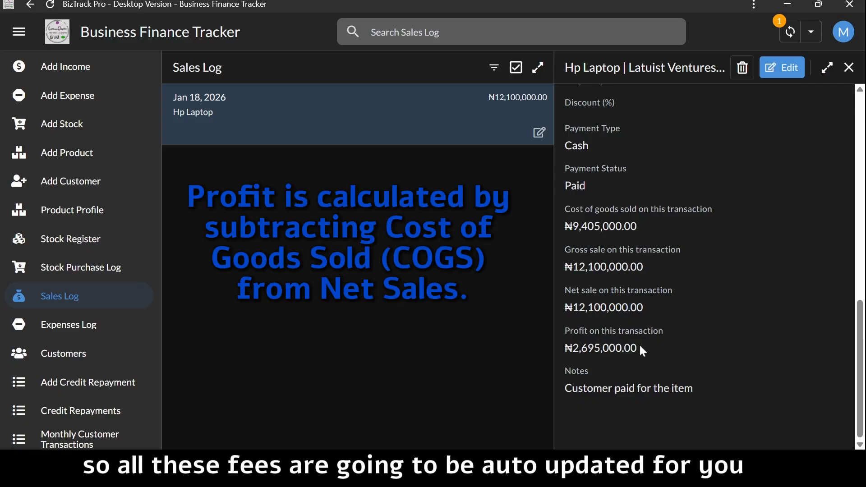
scroll(641, 347, "up", 8)
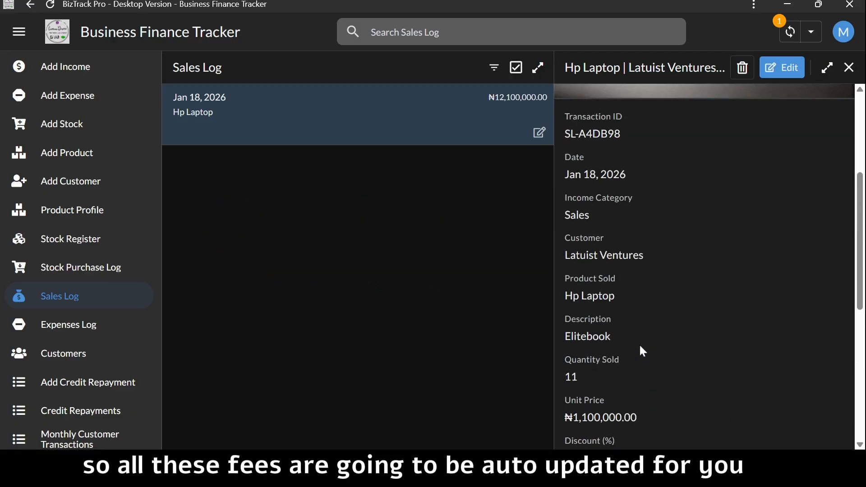
scroll(639, 343, "up", 4)
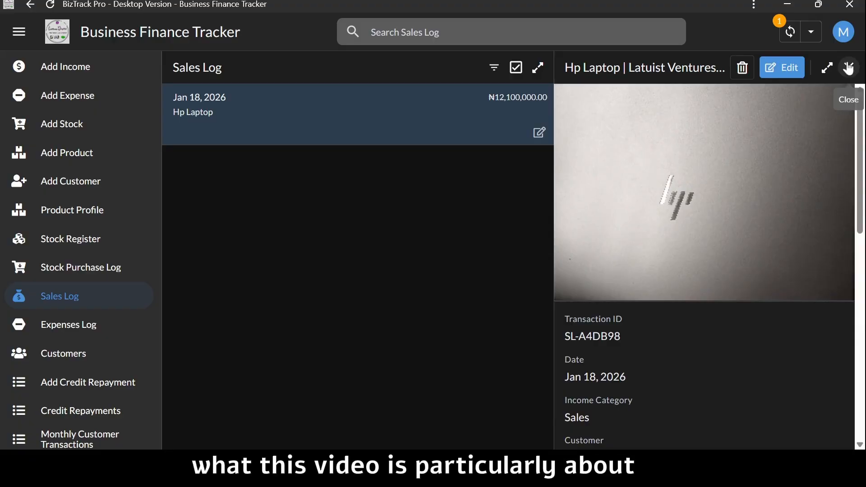
left_click(849, 68)
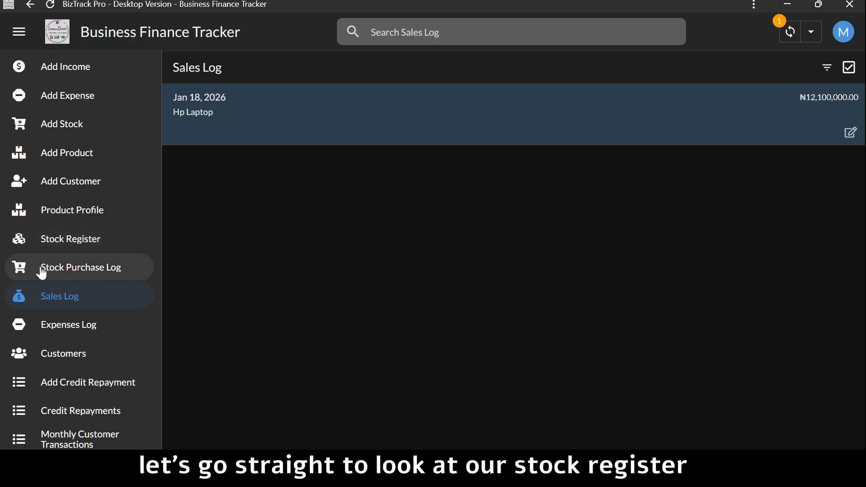
Open the Hp Laptop record in the Stock Register and check its opening stock.
left_click(58, 240)
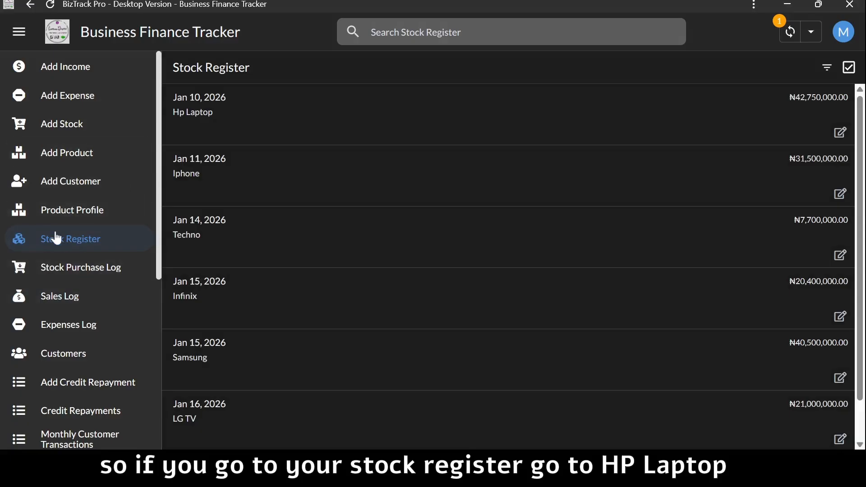
left_click(208, 113)
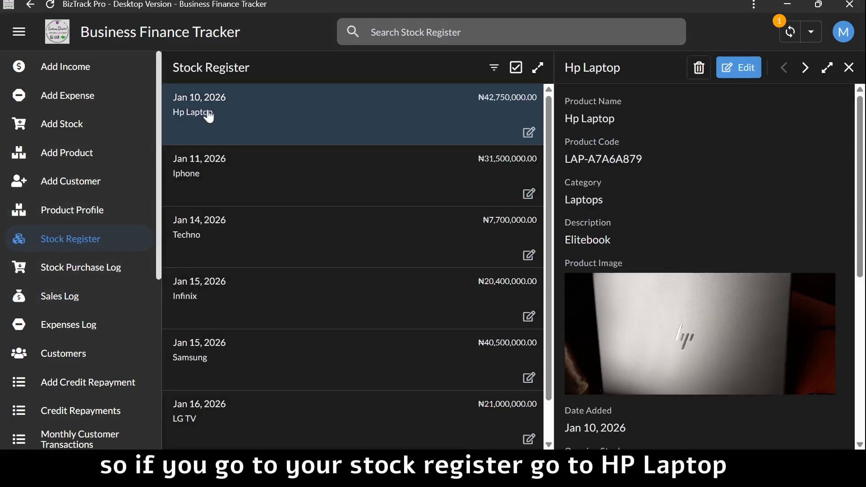
scroll(616, 303, "down", 5)
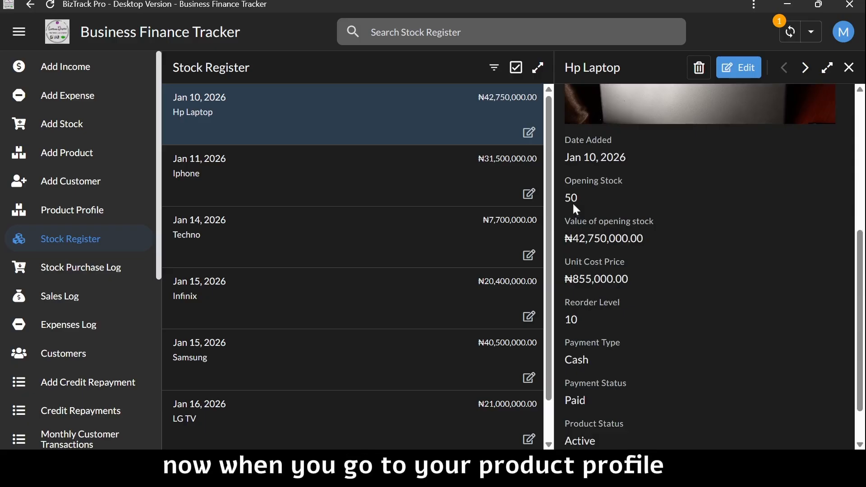
Compare the opening stock, quantity sold and available stock in the Hp Laptop's Product Profile, and close the record.
left_click(89, 211)
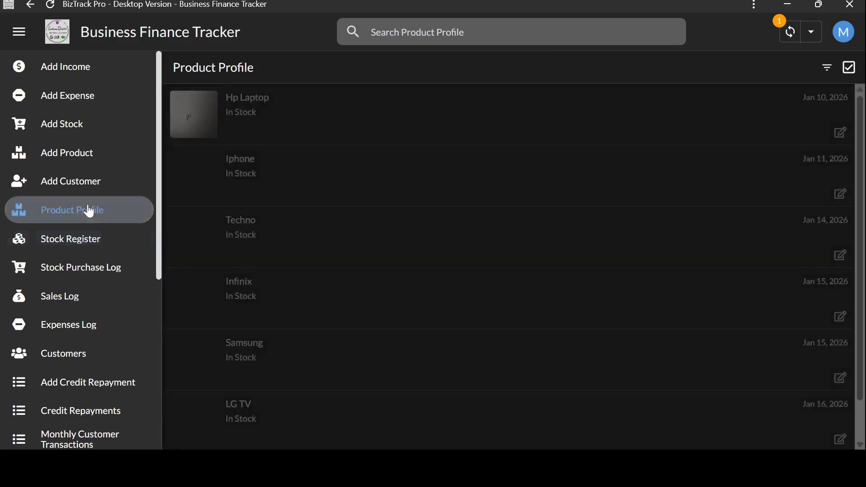
left_click(240, 108)
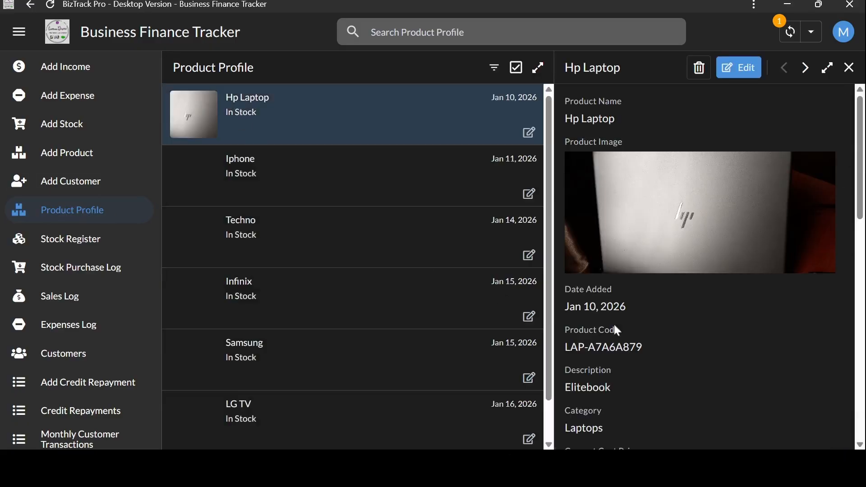
scroll(593, 361, "down", 2)
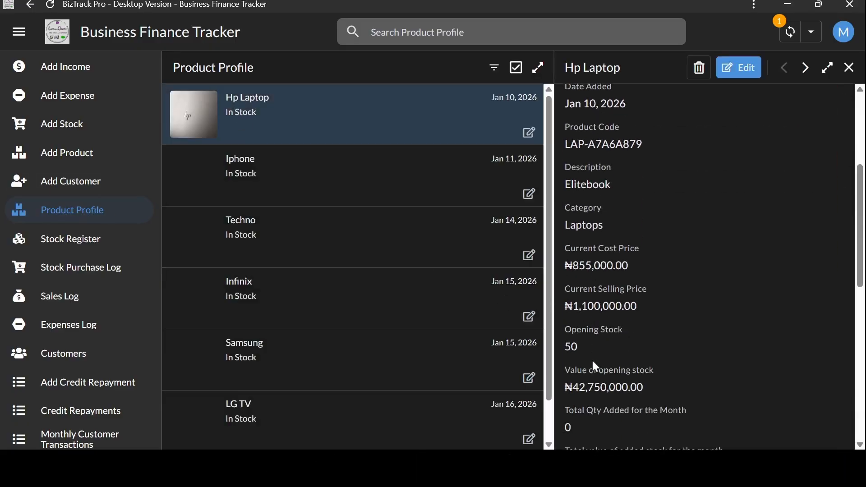
scroll(592, 361, "down", 5)
scroll(594, 361, "down", 3)
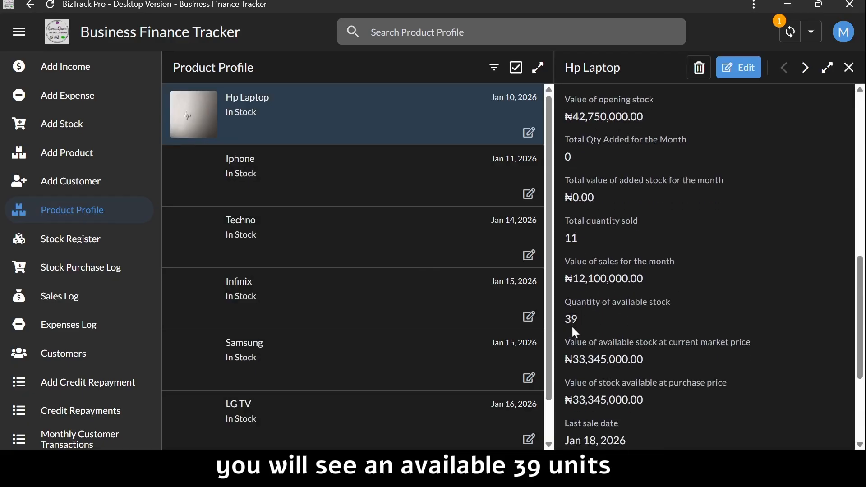
scroll(573, 327, "up", 3)
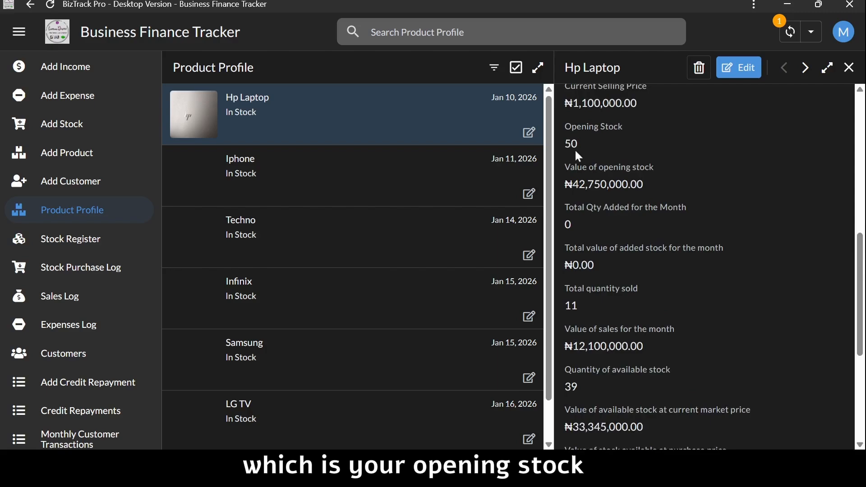
scroll(605, 361, "down", 3)
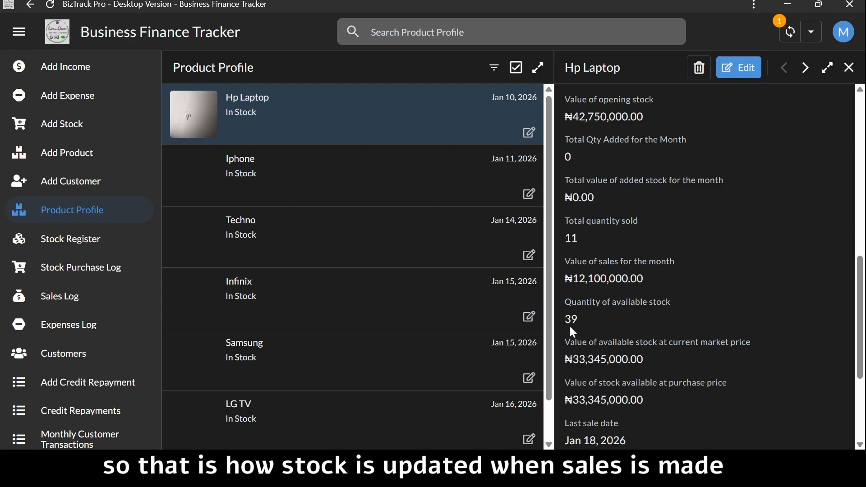
left_click(850, 67)
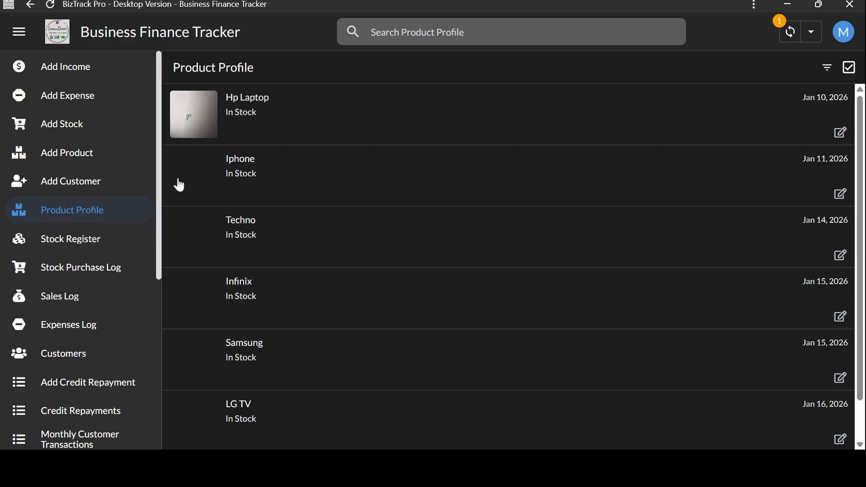
Open the Hp Laptop record in the Product Profile and check its quantity of available stock.
left_click(269, 114)
scroll(600, 339, "down", 5)
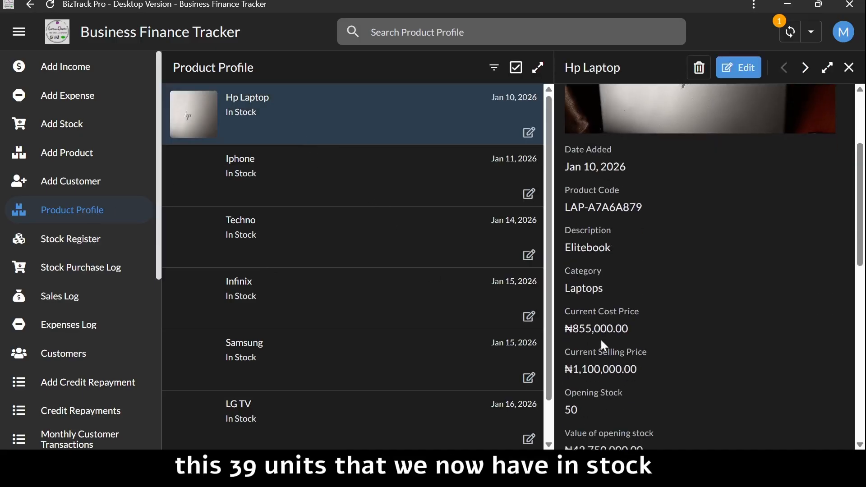
scroll(596, 348, "down", 6)
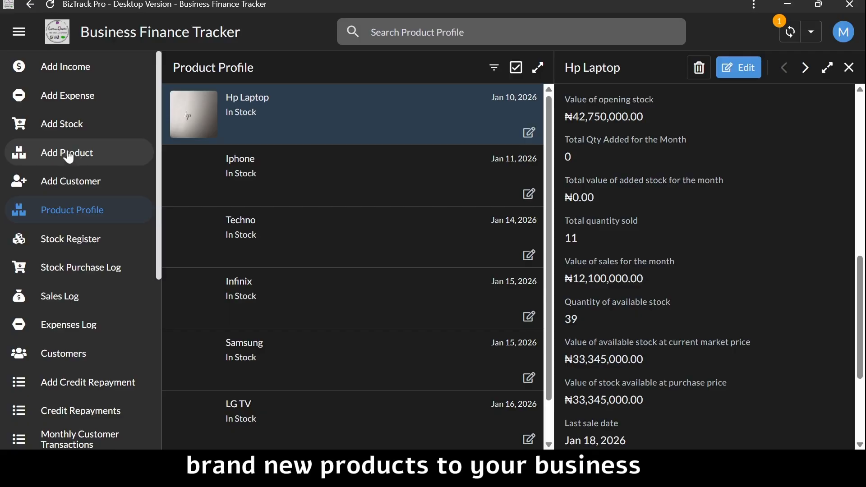
Start an Add Stock entry dated 19/01/2026 with the stock status Update Existing Stock.
left_click(75, 126)
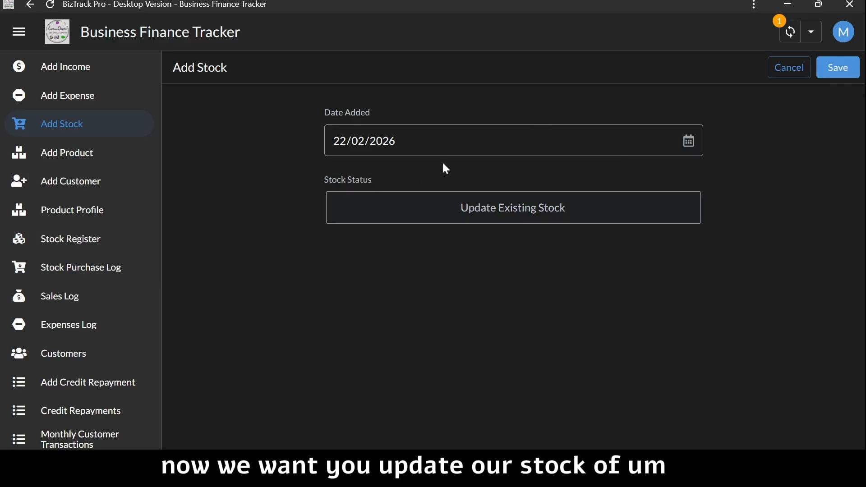
left_click(432, 167)
left_click(343, 266)
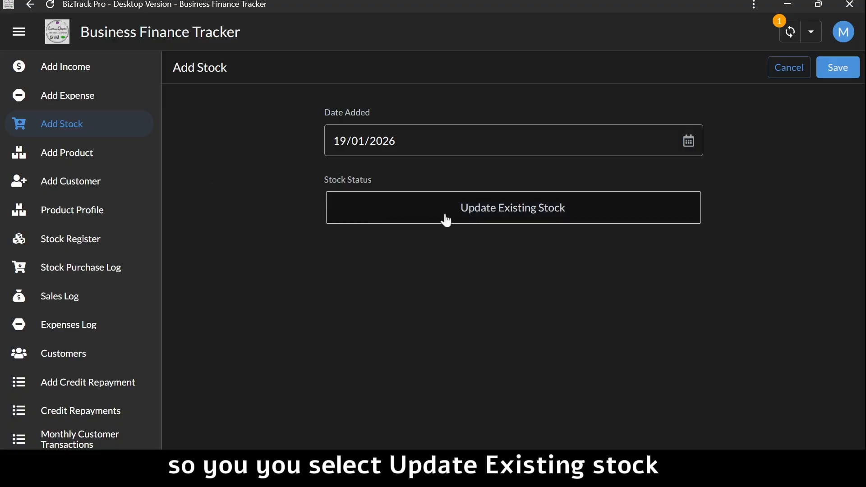
left_click(504, 219)
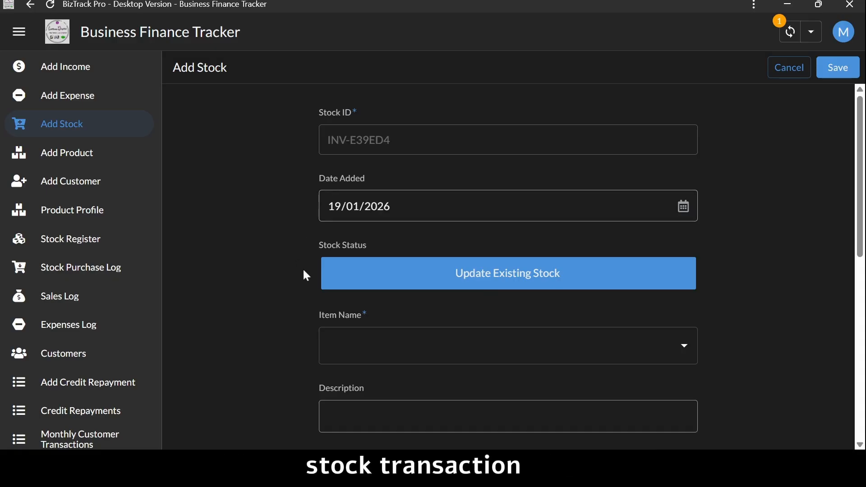
Choose Hp Laptop as the item name of the stock entry.
scroll(302, 271, "down", 3)
left_click(402, 212)
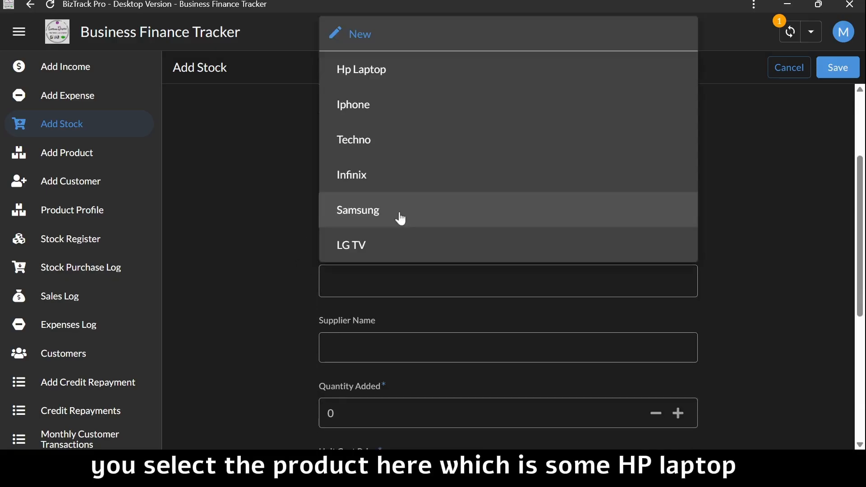
left_click(375, 74)
Leave the optional supplier name empty and set the quantity added to 22.
scroll(312, 258, "down", 2)
scroll(312, 258, "down", 6)
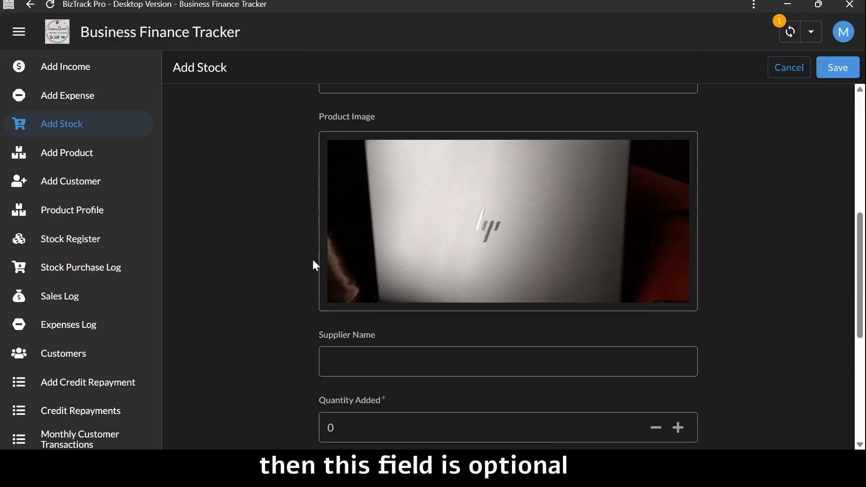
scroll(312, 262, "up", 1)
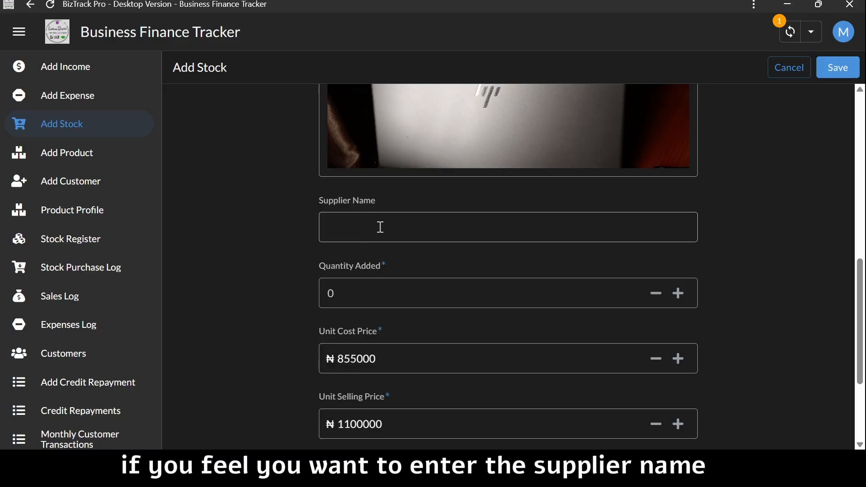
scroll(371, 230, "down", 2)
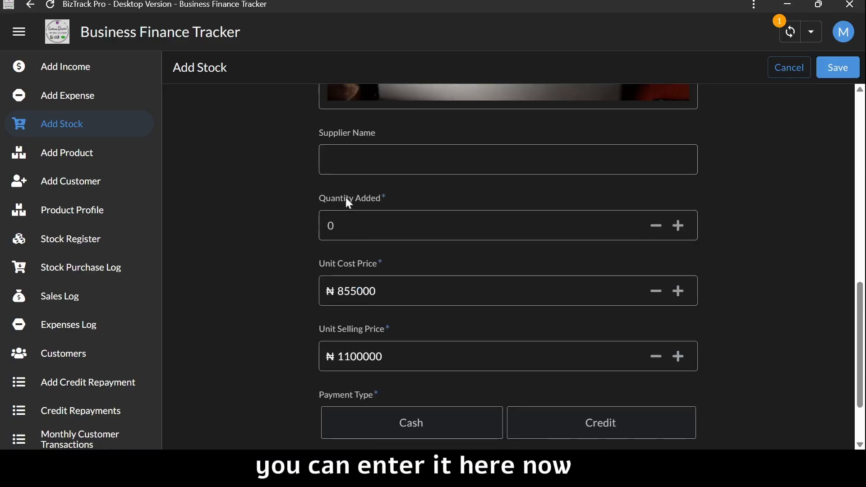
left_click(355, 225)
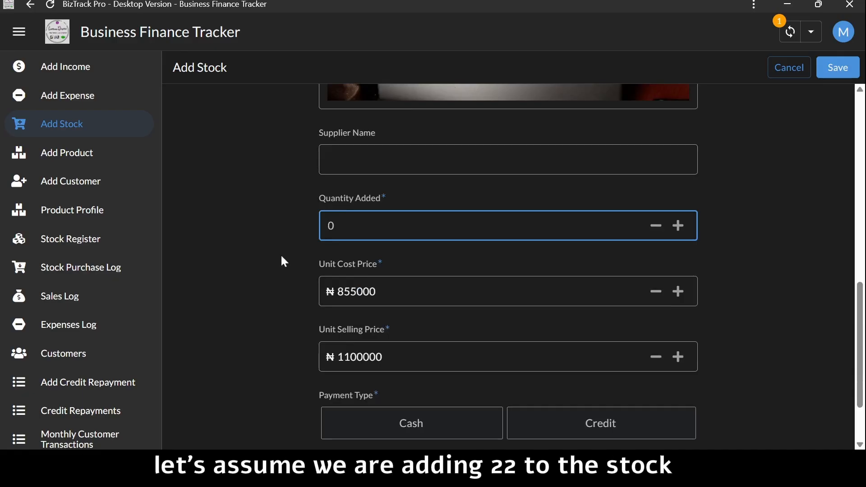
type("22")
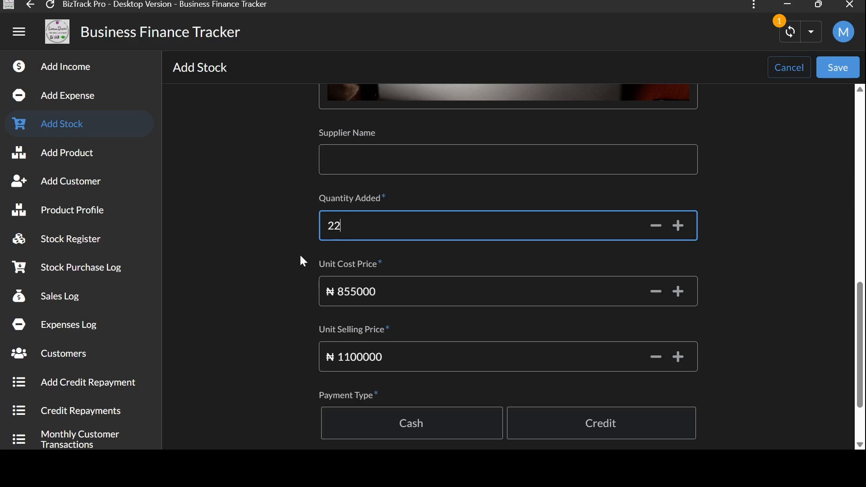
Set the payment type of the Hp Laptop restock to Cash and save the stock entry.
scroll(387, 277, "down", 1)
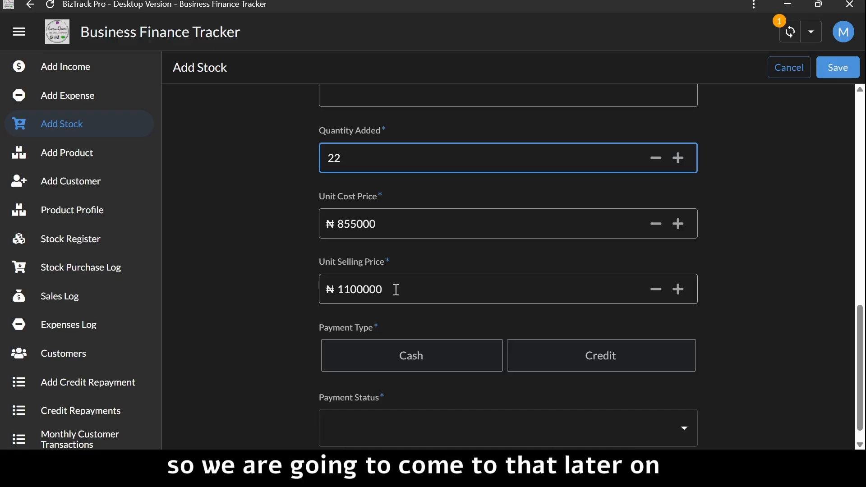
scroll(412, 283, "up", 1)
scroll(412, 283, "down", 1)
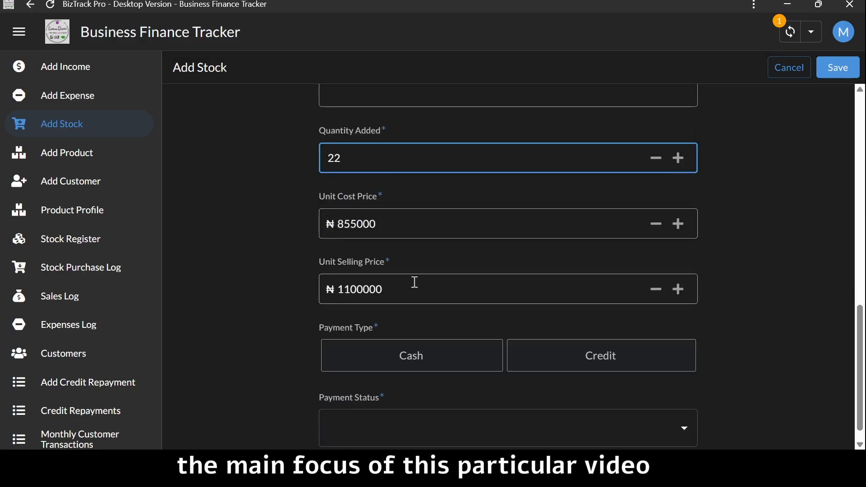
scroll(415, 282, "down", 1)
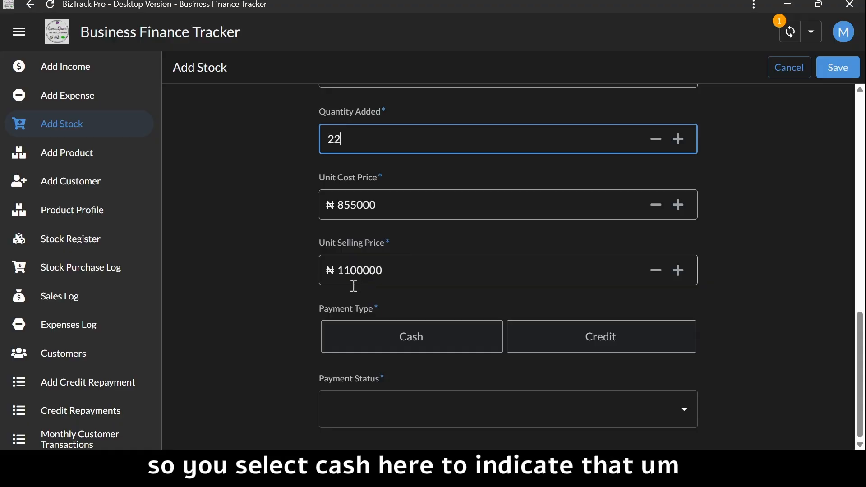
left_click(420, 342)
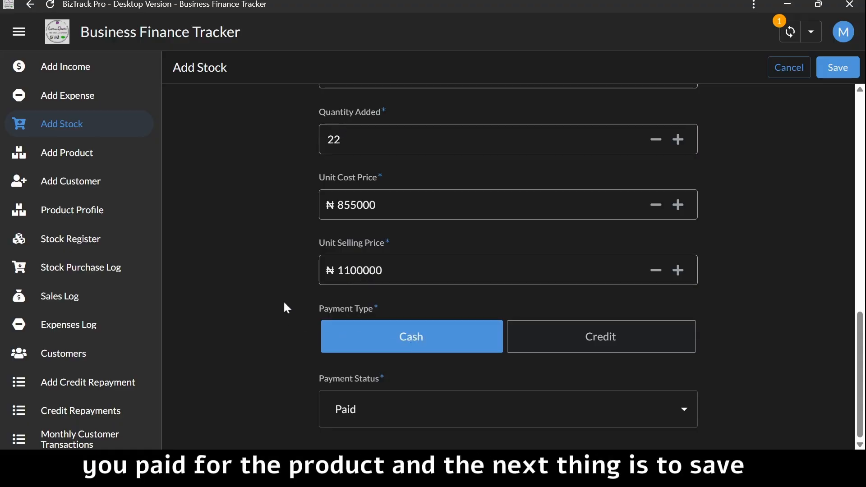
scroll(510, 280, "up", 7)
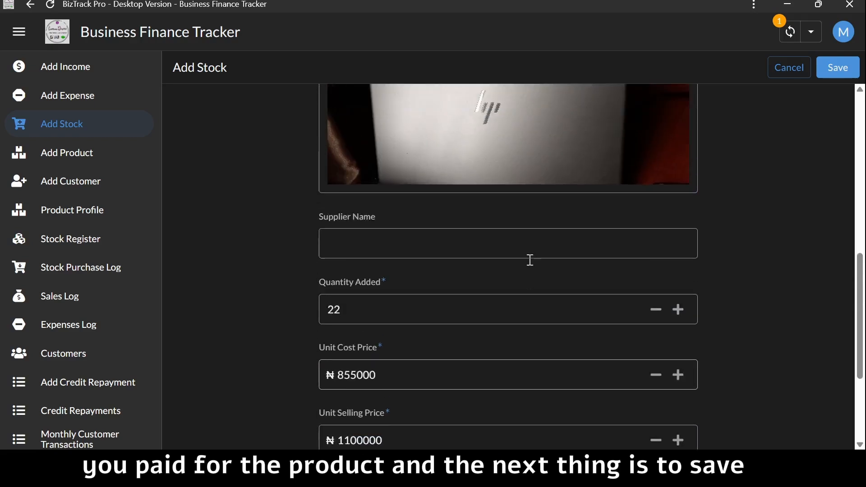
left_click(836, 68)
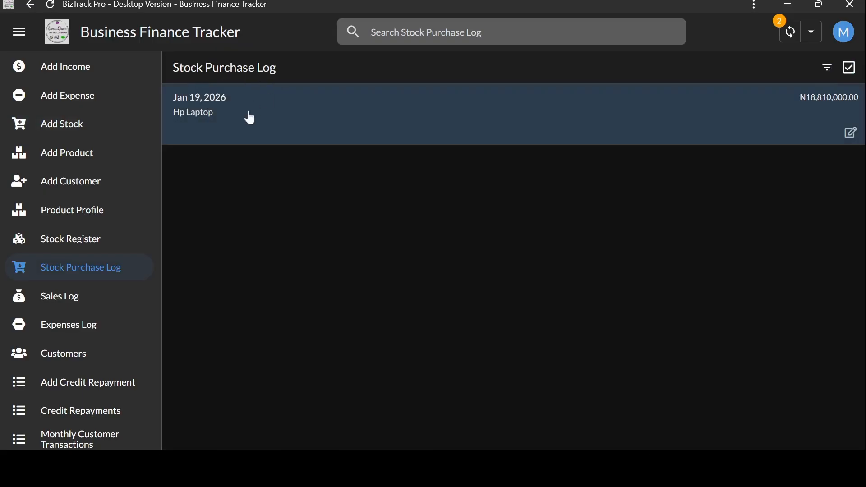
Review the Hp Laptop entry in the Stock Purchase Log, from its stock details to quantity added, stock value, unit prices and payment.
left_click(206, 114)
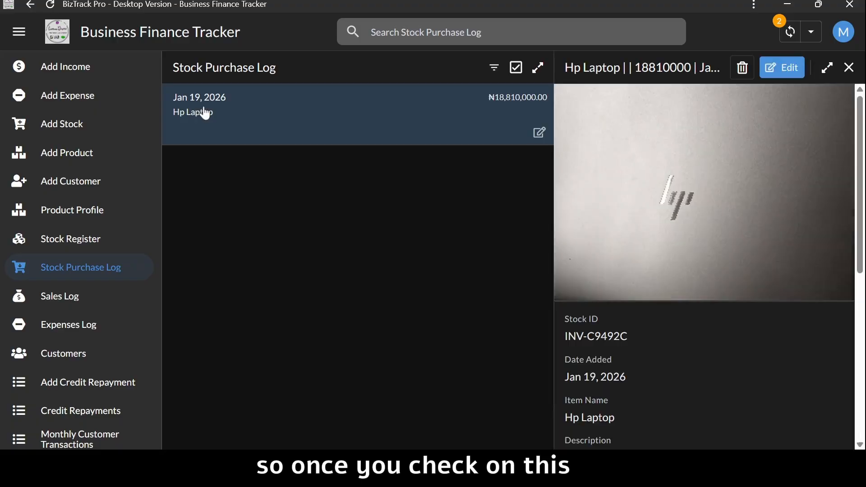
scroll(686, 367, "down", 3)
scroll(684, 361, "down", 5)
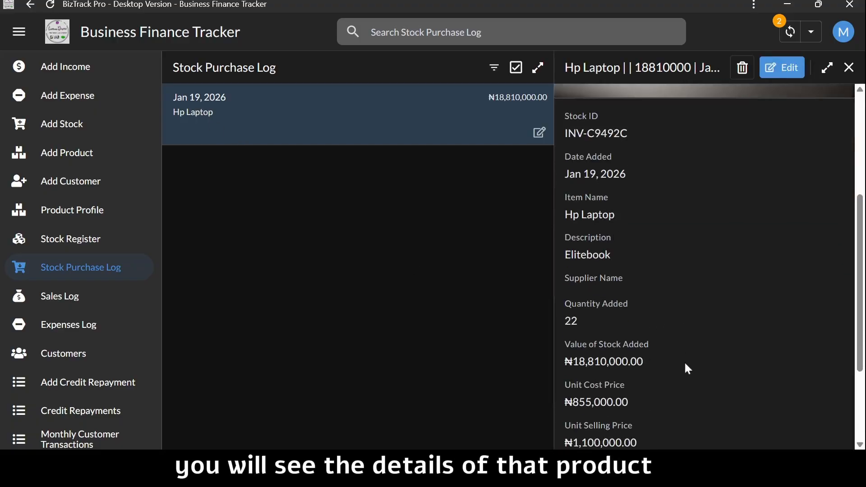
scroll(657, 354, "up", 5)
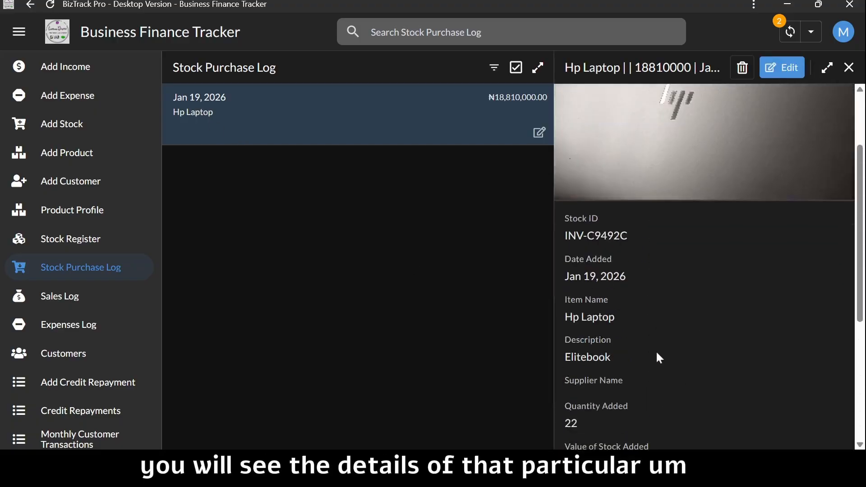
scroll(657, 353, "down", 3)
scroll(657, 353, "down", 5)
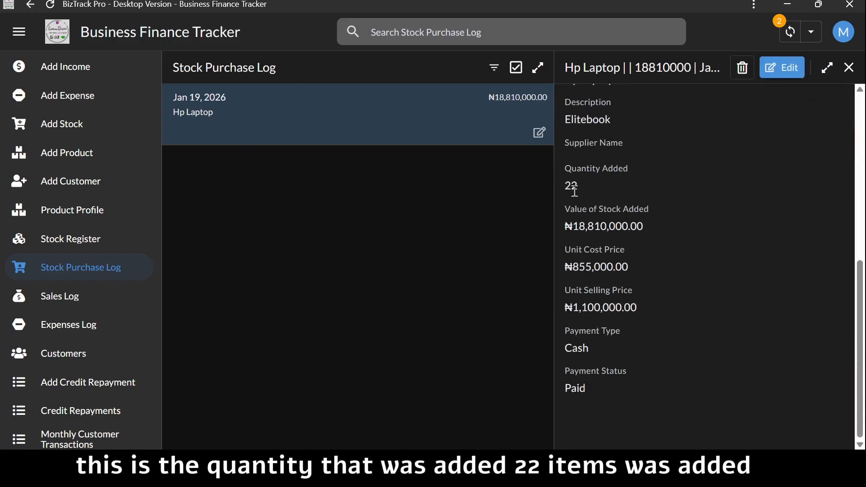
scroll(578, 194, "up", 3)
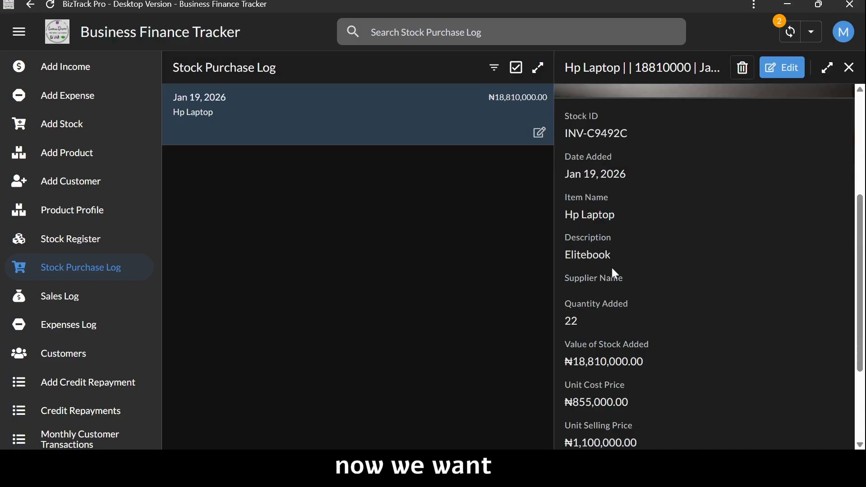
scroll(612, 267, "up", 3)
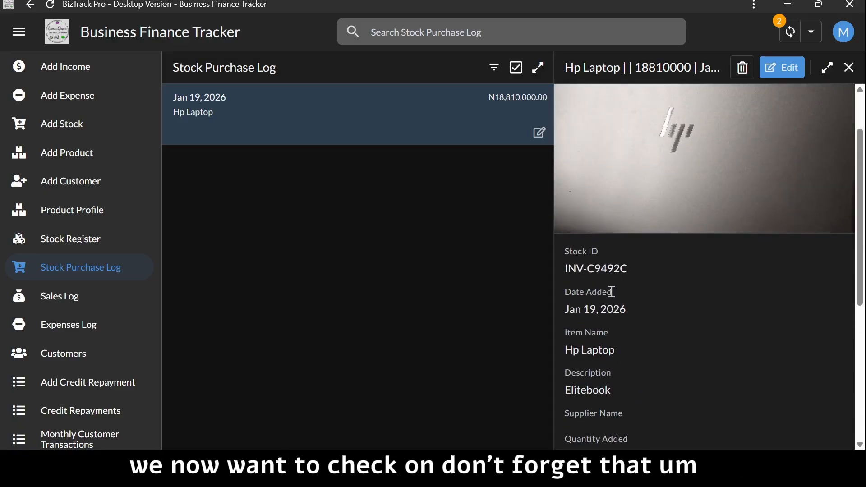
scroll(612, 292, "up", 2)
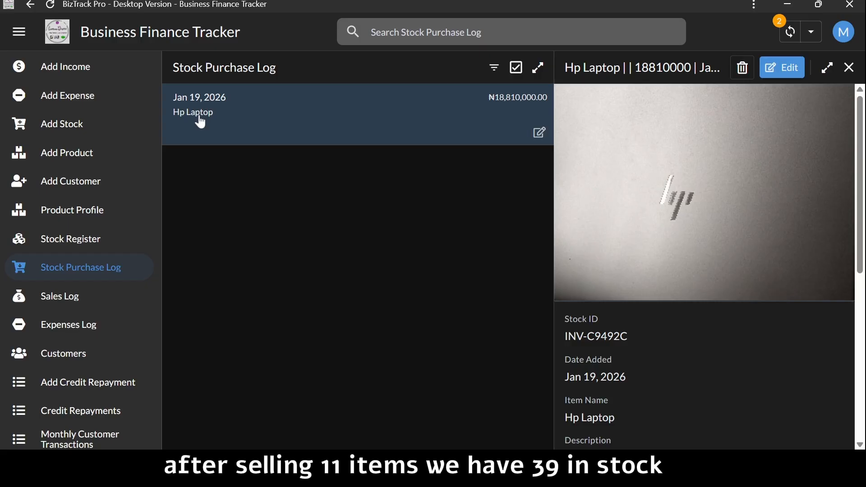
scroll(559, 348, "down", 5)
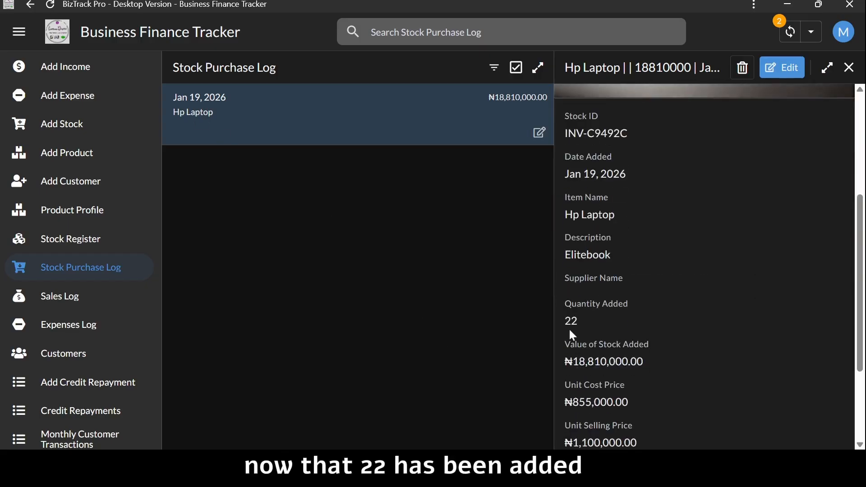
Open the Hp Laptop record in the Product Profile and check its available stock after the restock.
left_click(92, 215)
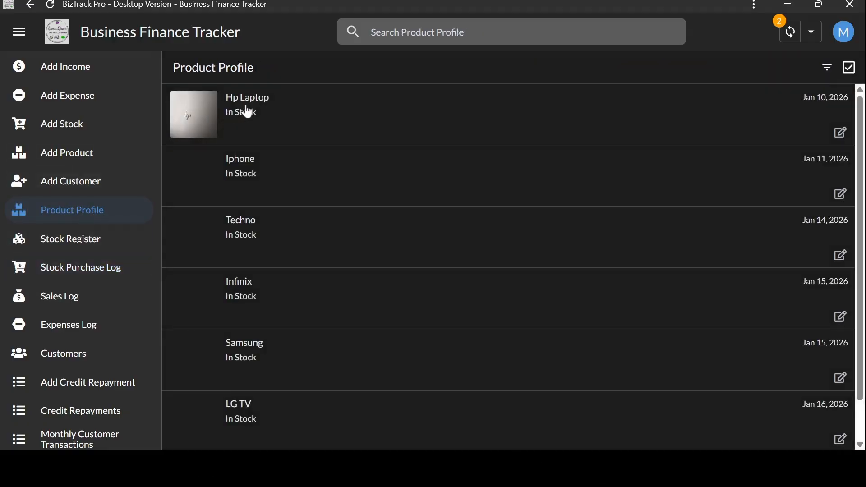
left_click(253, 109)
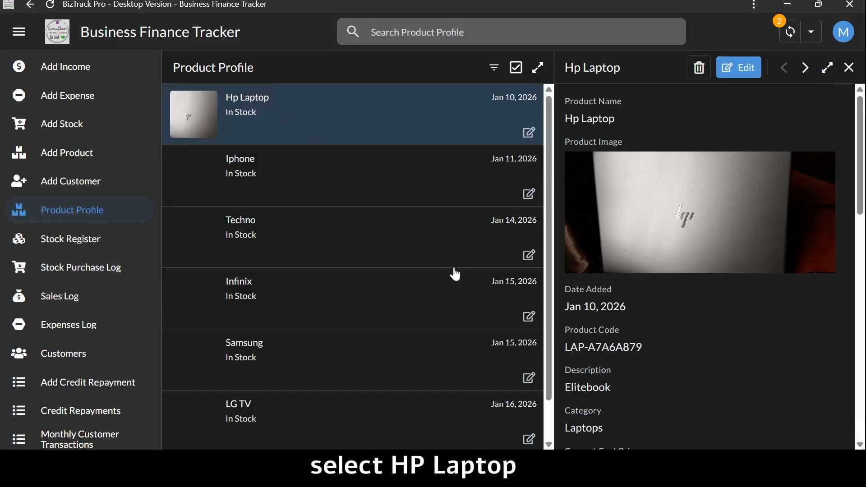
scroll(617, 350, "down", 7)
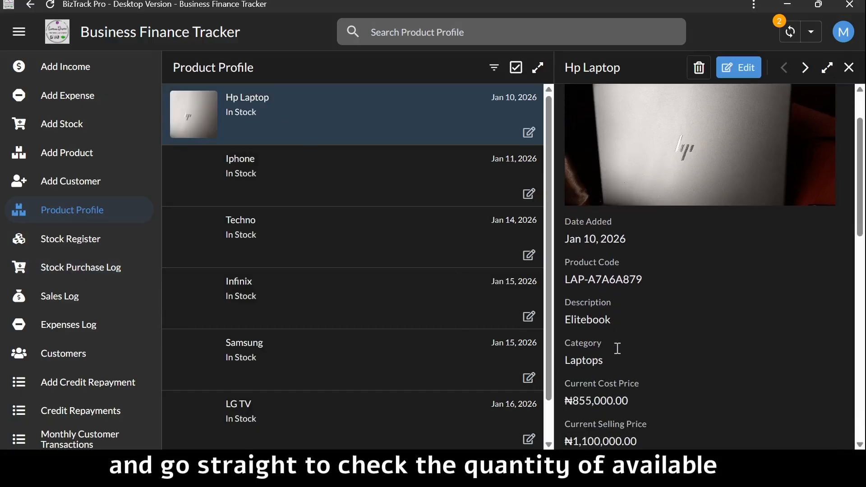
scroll(618, 349, "down", 5)
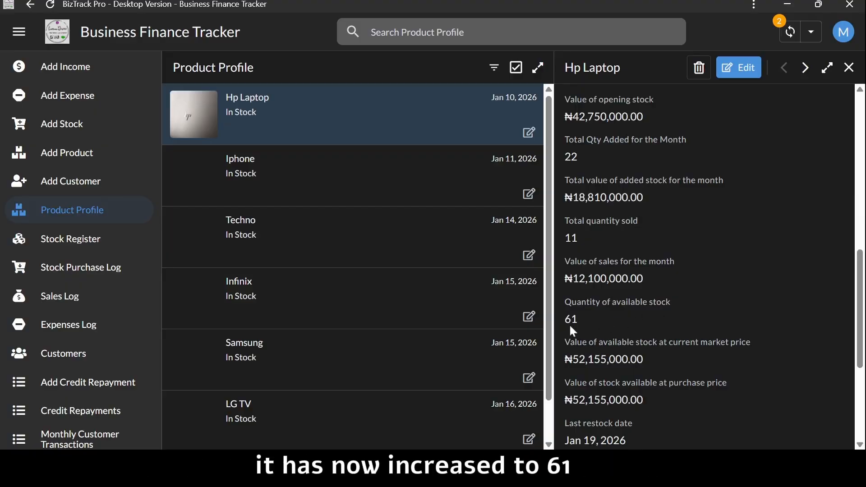
Compare the Hp Laptop's opening stock, quantity added for the month, quantity sold and available stock.
scroll(593, 334, "up", 1)
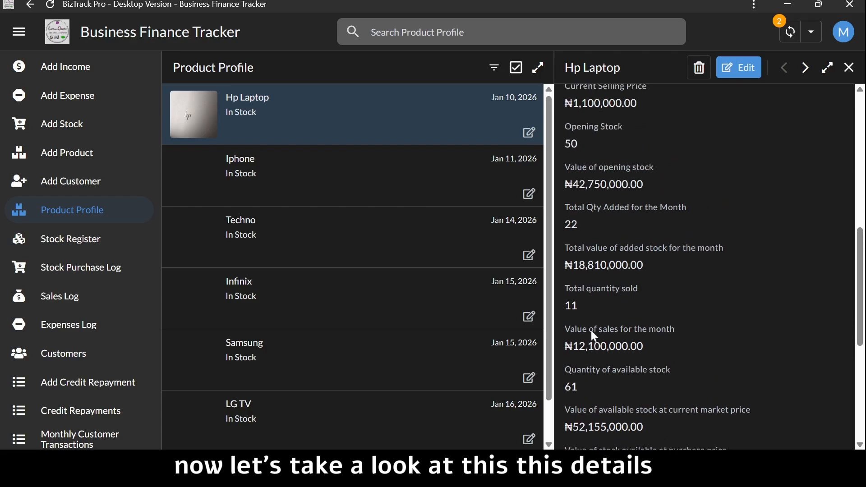
scroll(594, 329, "up", 2)
scroll(564, 273, "down", 1)
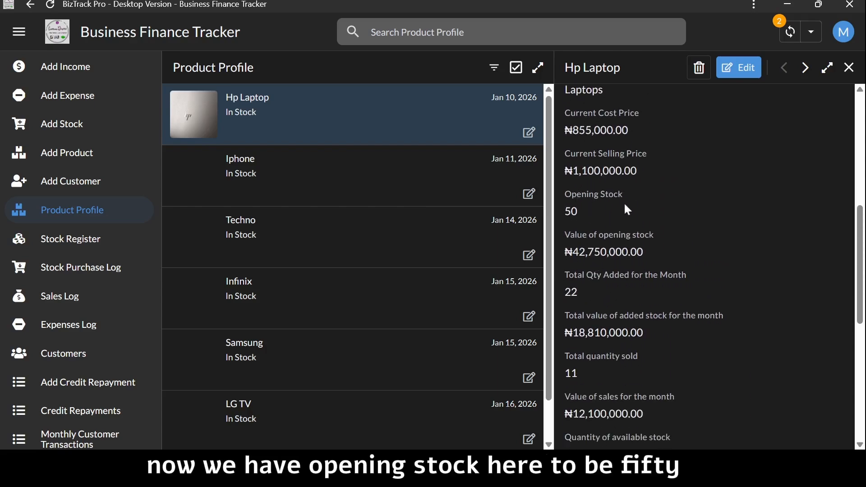
scroll(573, 240, "down", 1)
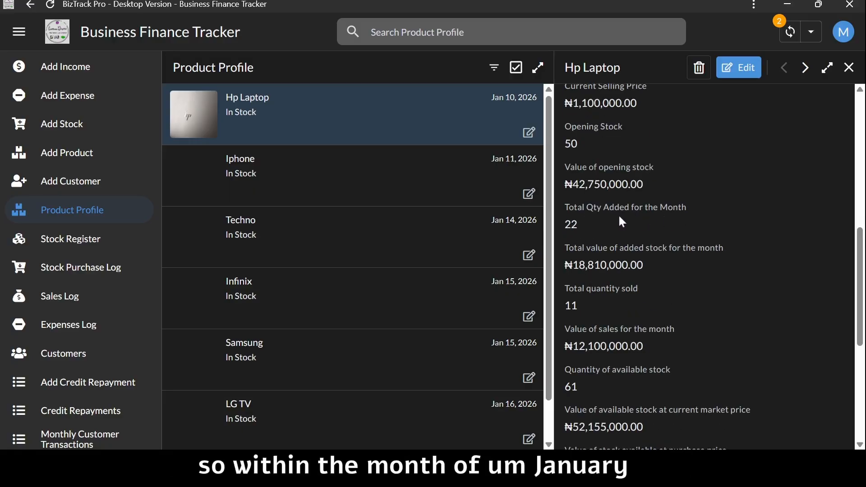
scroll(609, 232, "up", 5)
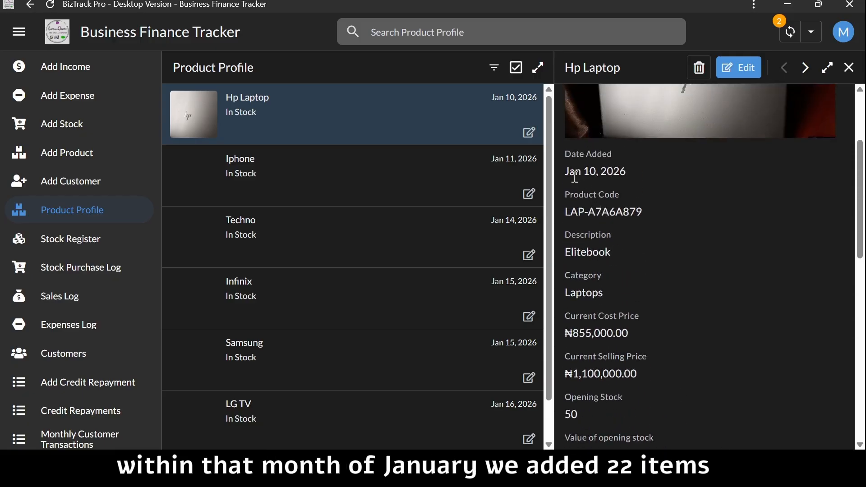
scroll(600, 332, "down", 1)
scroll(599, 333, "down", 6)
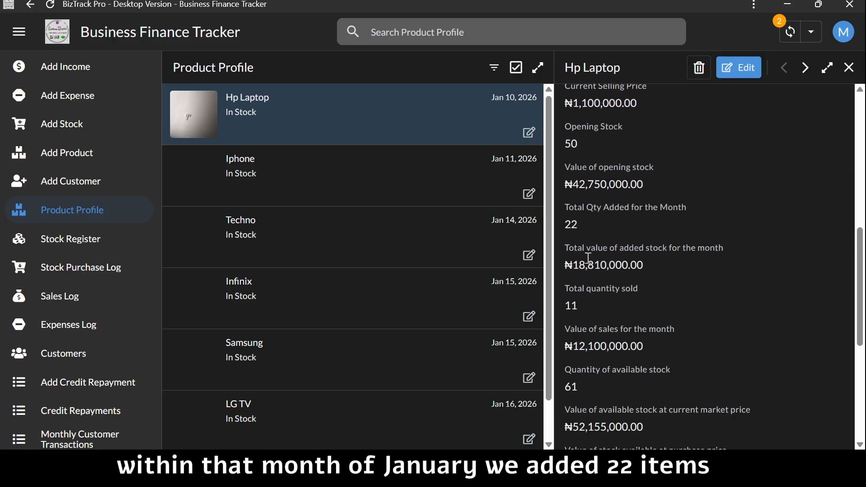
scroll(575, 224, "down", 2)
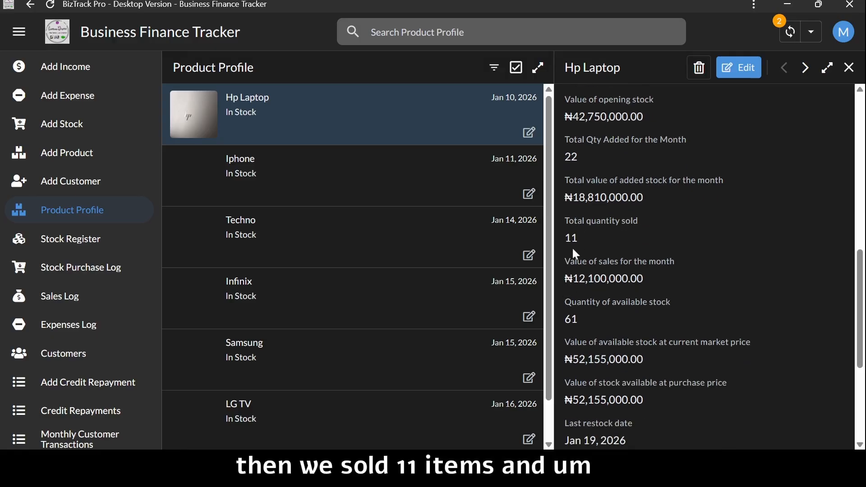
Review the Hp Laptop record's available stock and sales values, opening stock, current cost price and current selling price.
scroll(575, 251, "down", 2)
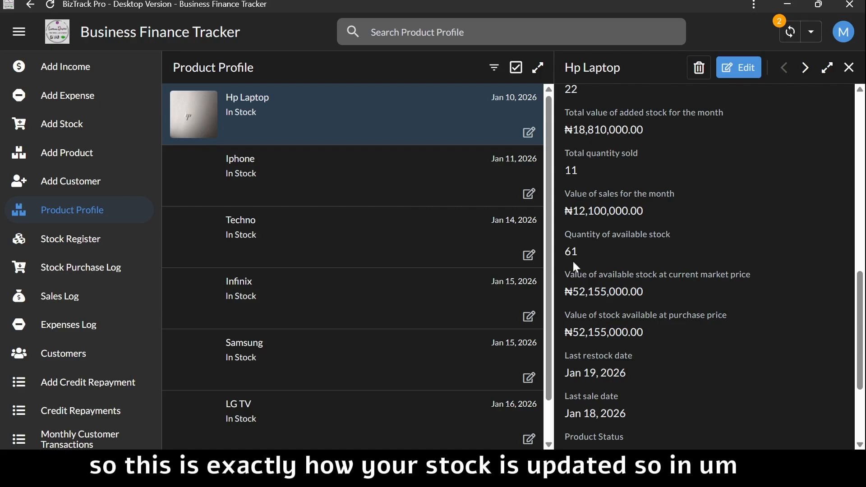
scroll(584, 293, "up", 6)
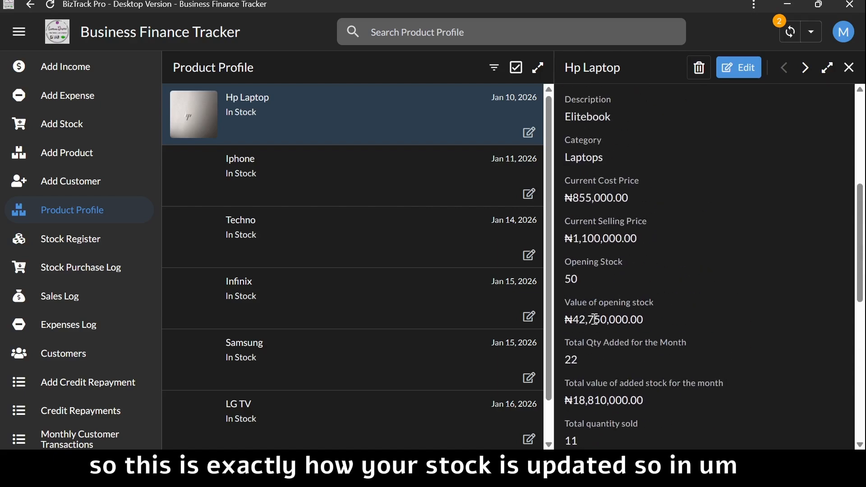
scroll(586, 298, "up", 2)
scroll(598, 325, "down", 3)
scroll(598, 325, "down", 1)
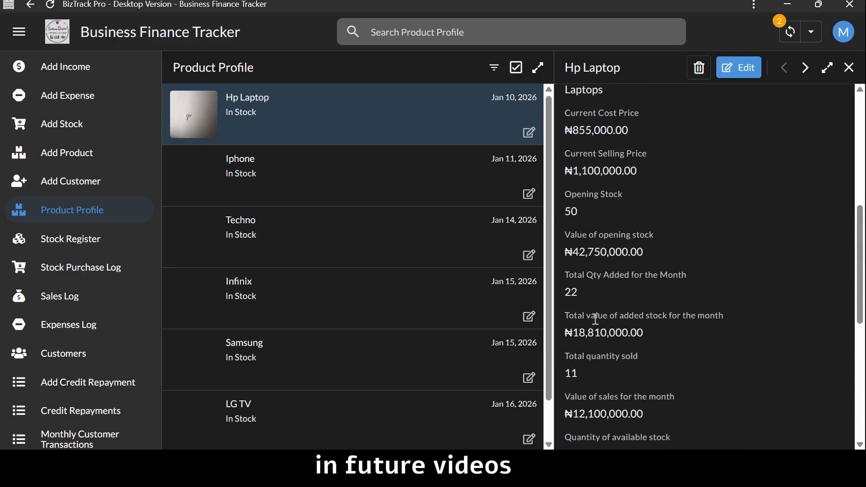
scroll(595, 319, "up", 3)
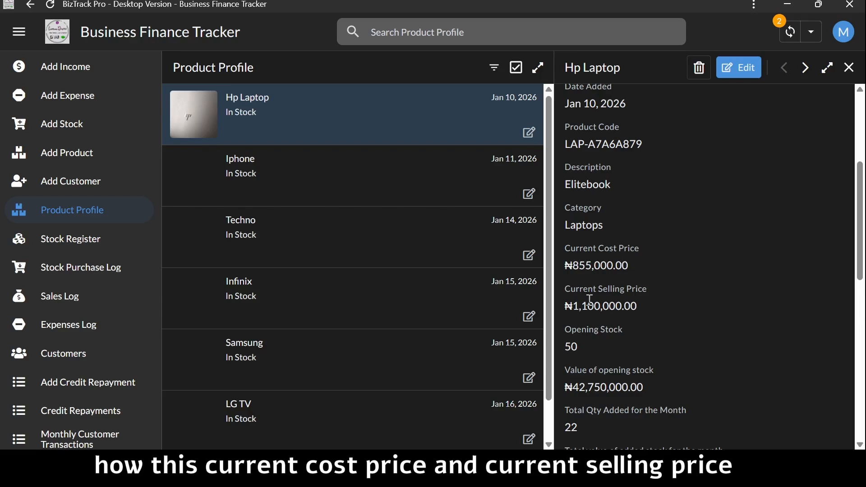
scroll(589, 302, "up", 2)
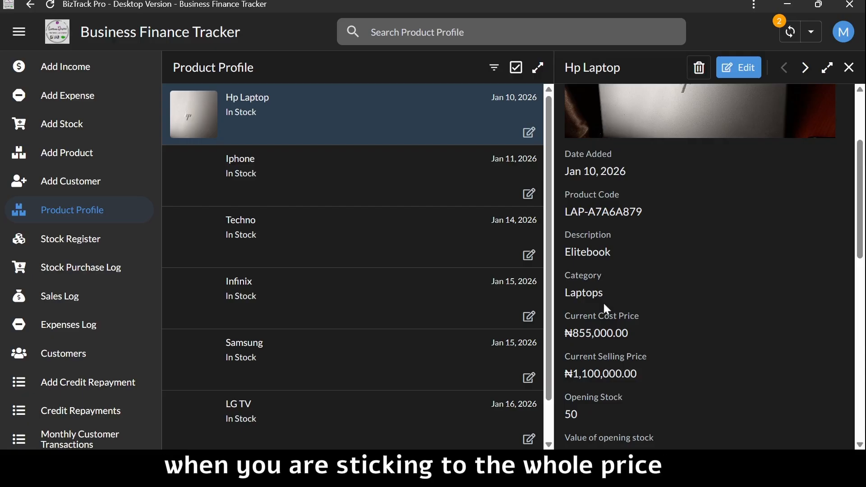
scroll(574, 302, "up", 3)
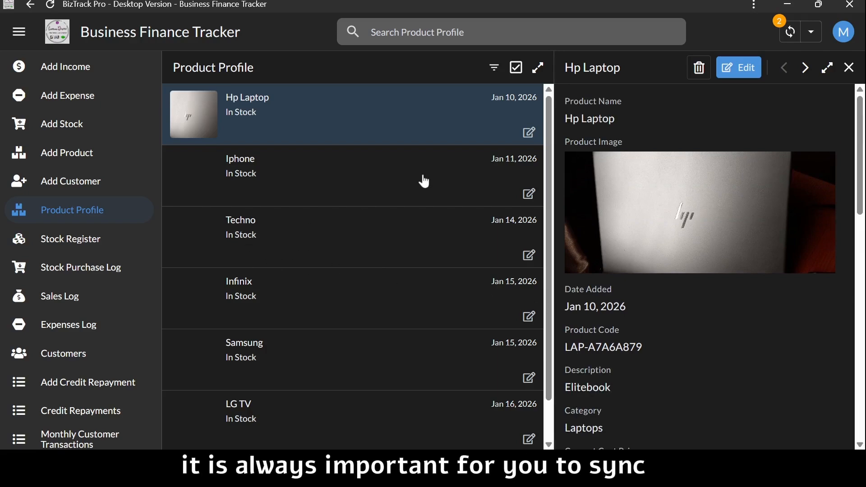
Sync the pending changes and close the Hp Laptop record's details.
left_click(790, 32)
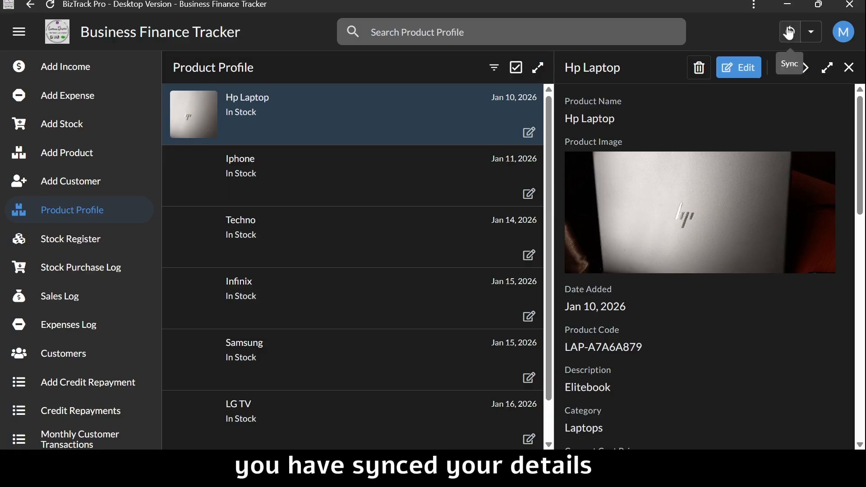
left_click(849, 67)
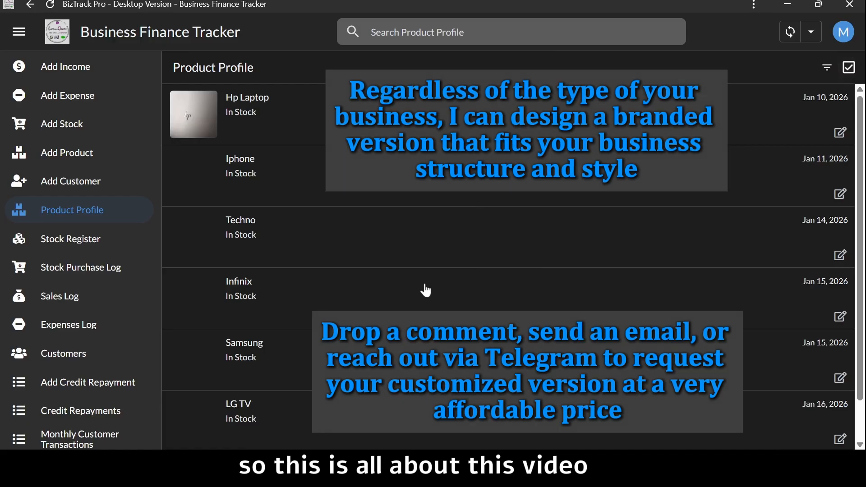